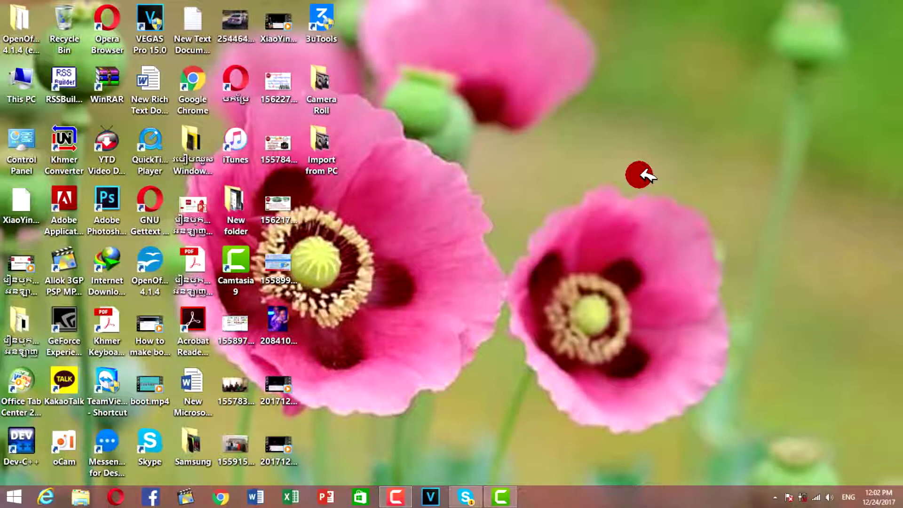
- Delete the Camera Roll and Import from PC folders from the desktop and refresh the desktop
left_click_drag(409, 64, 328, 177)
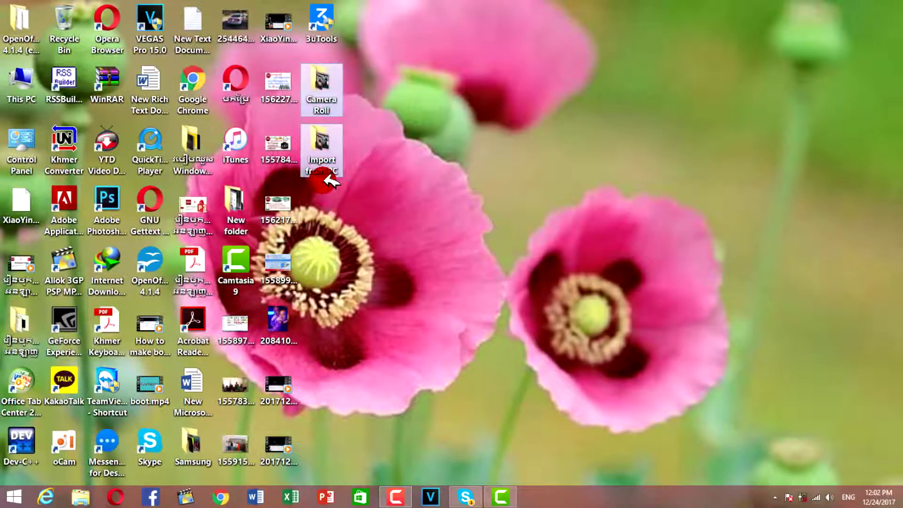
key("Delete")
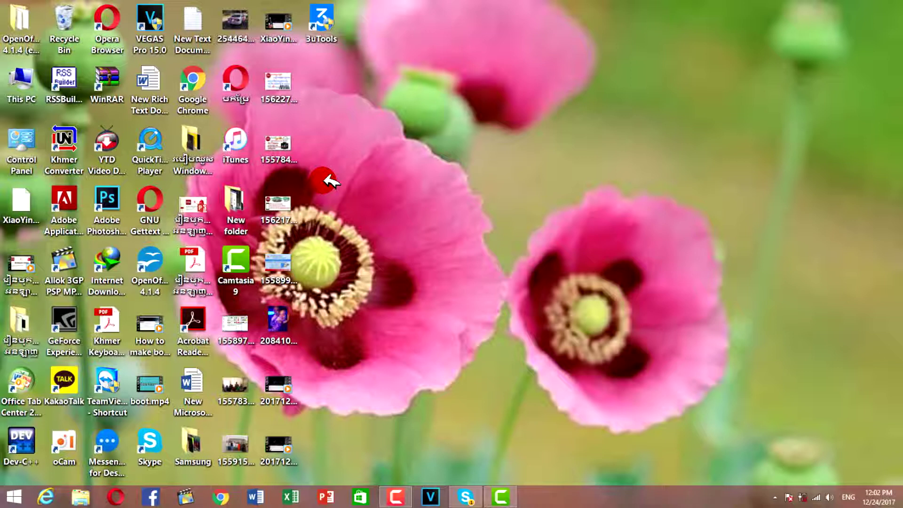
right_click(329, 180)
left_click(354, 212)
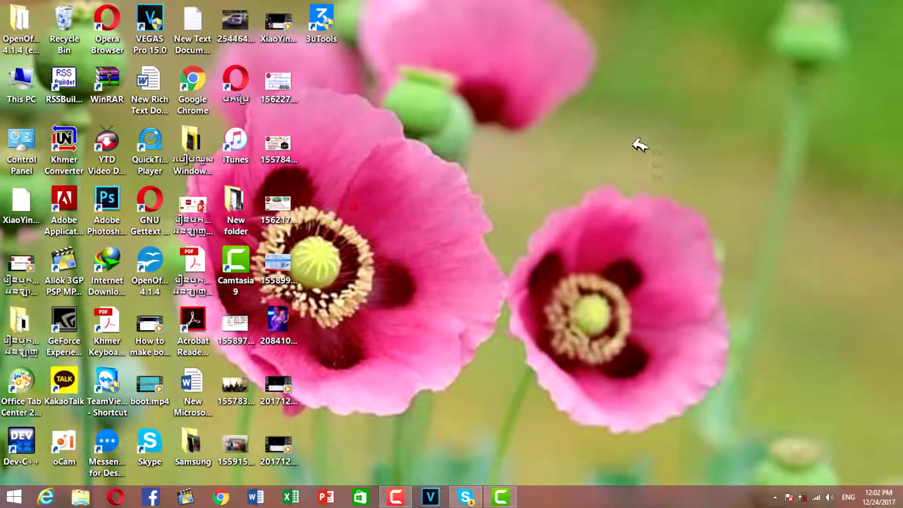
right_click(636, 137)
left_click(653, 171)
left_click(661, 170)
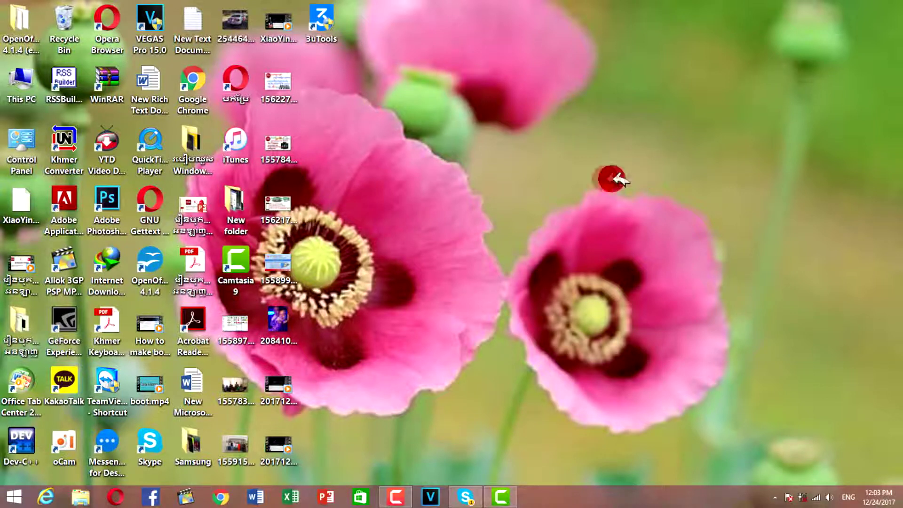
- Switch to Google Chrome, search Google for "getintopc" and open the Get Into PC website from the results
left_click(233, 499)
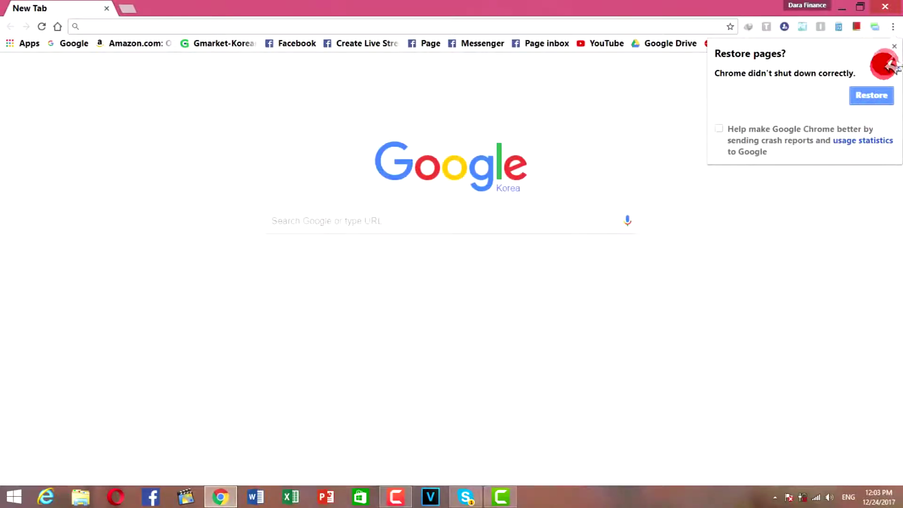
left_click(894, 46)
left_click(438, 218)
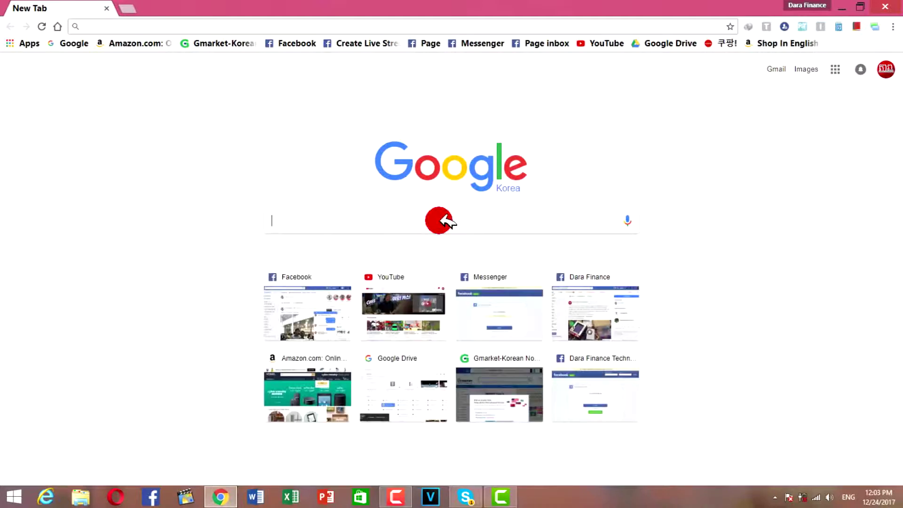
type("getintopc")
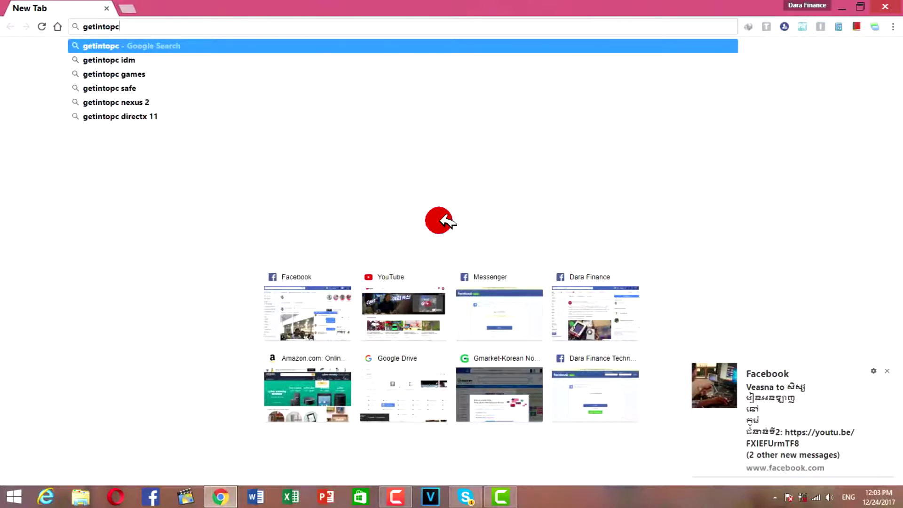
key("Return")
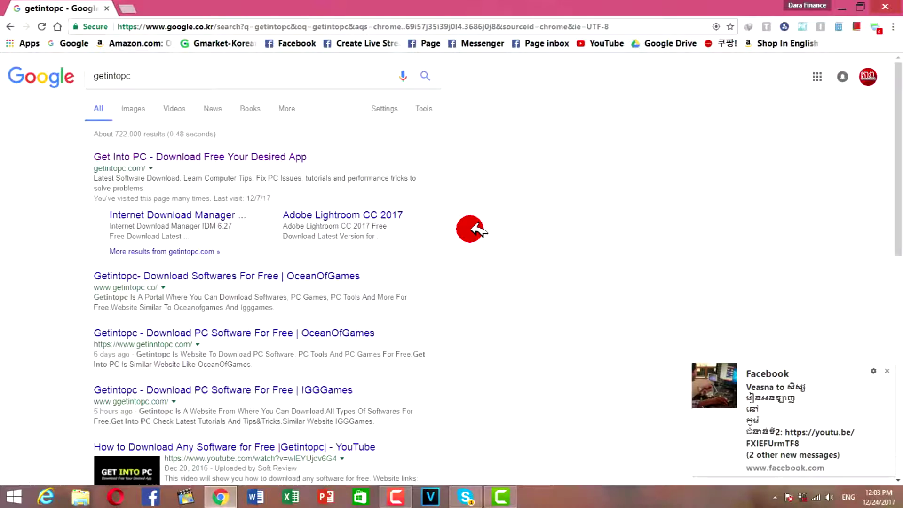
left_click(236, 155)
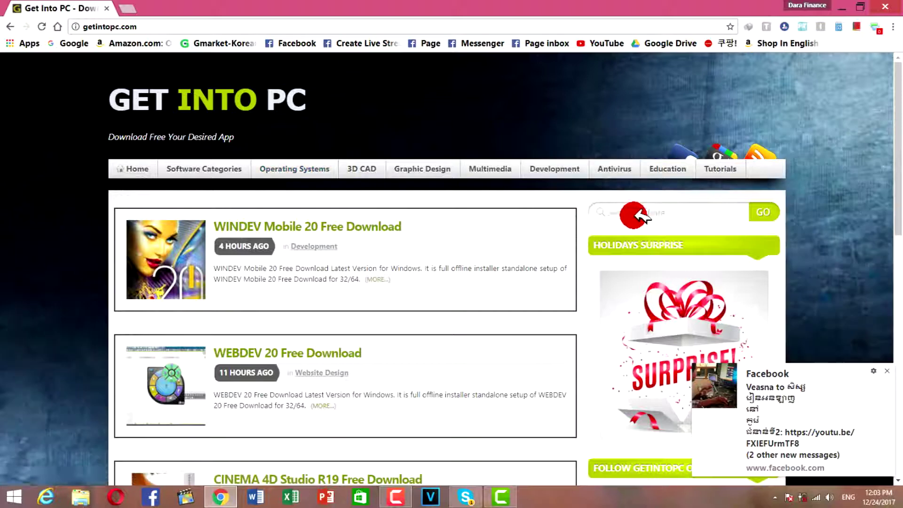
- Search the Get Into PC site for "idm" and open the IDM 6.28 Build 17 Free Download page
left_click(657, 215)
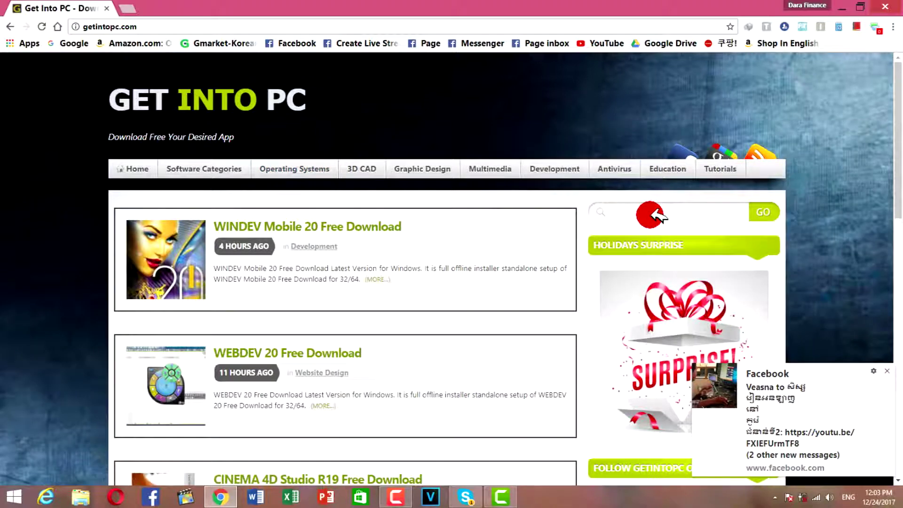
type("i")
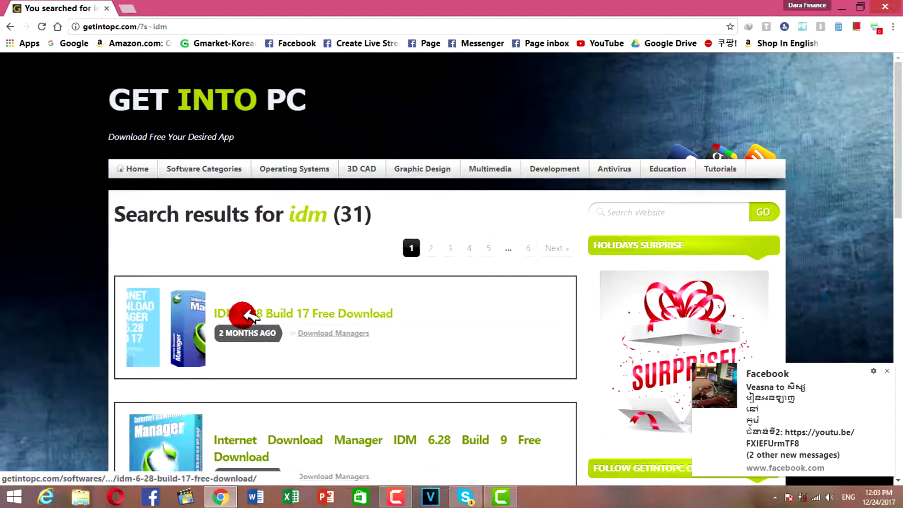
left_click(303, 316)
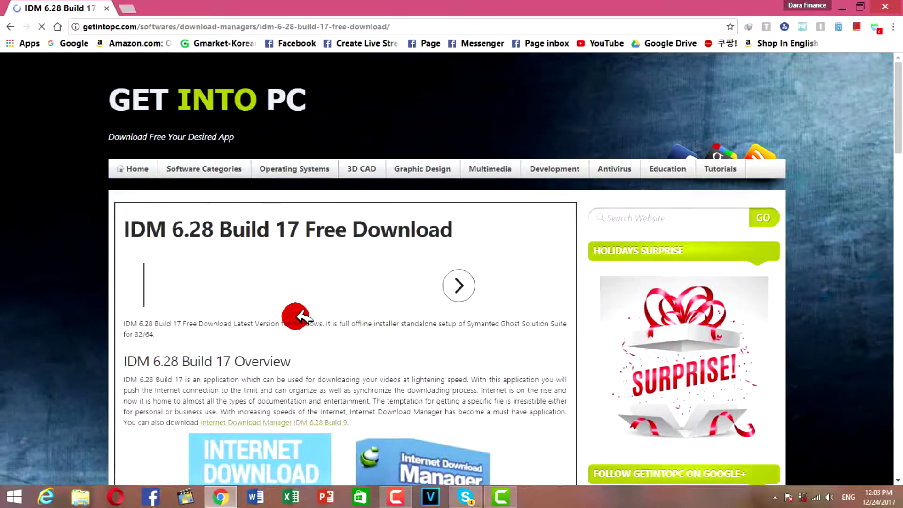
- Request the IDM 6.28 Build 17 download, proceed through the hosting page and start downloading the ZIP file
scroll(297, 318, "down", 13)
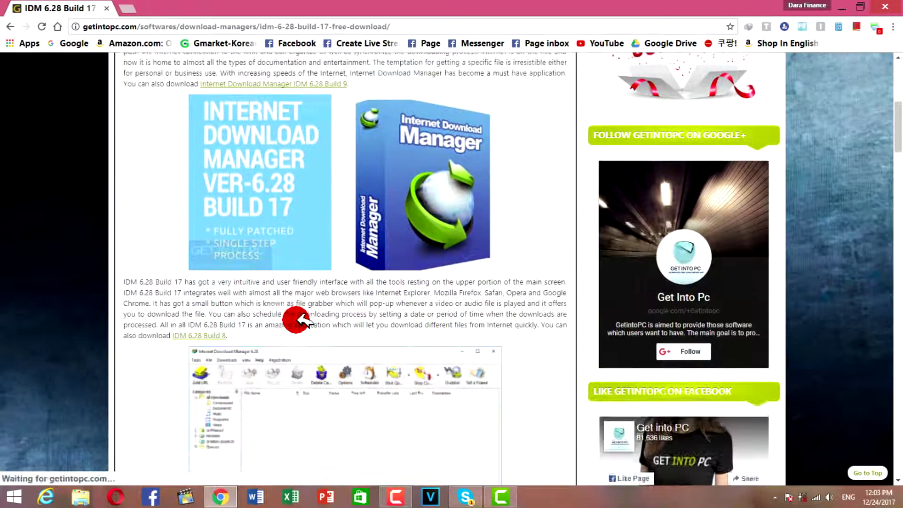
scroll(297, 319, "down", 17)
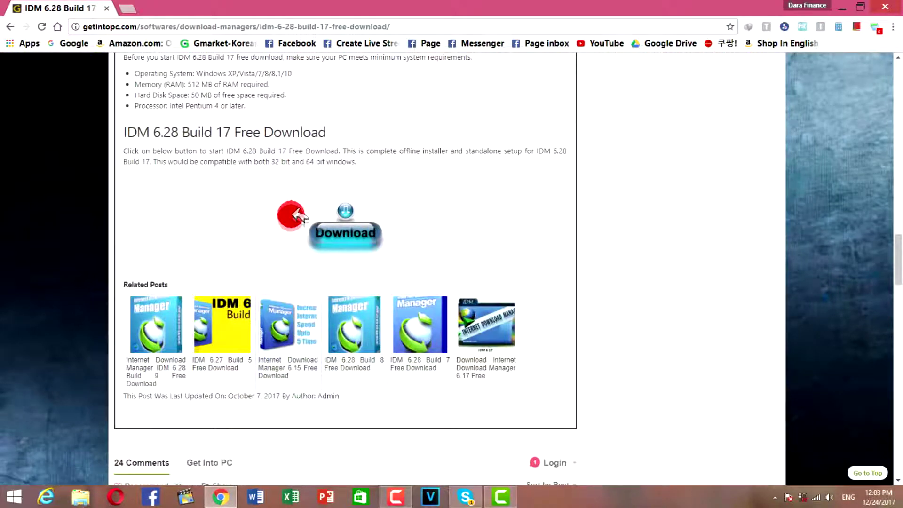
left_click(347, 233)
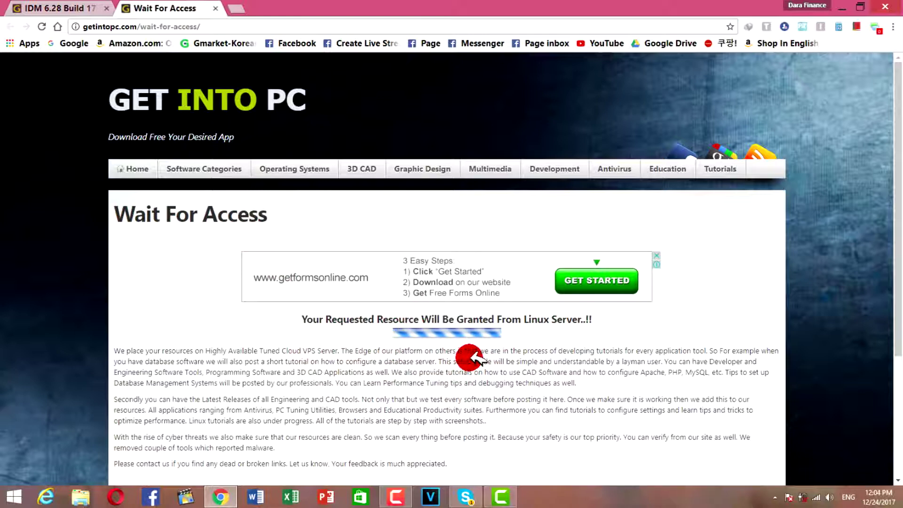
scroll(468, 358, "down", 1)
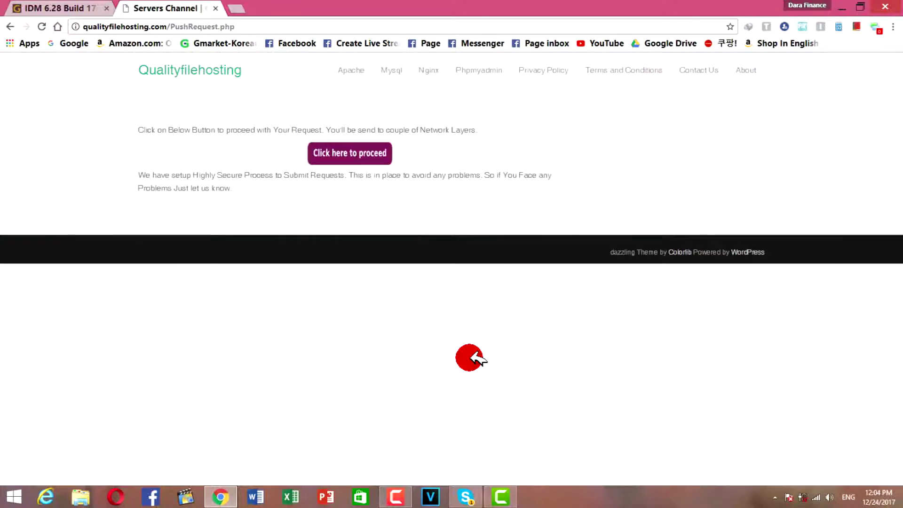
left_click(356, 153)
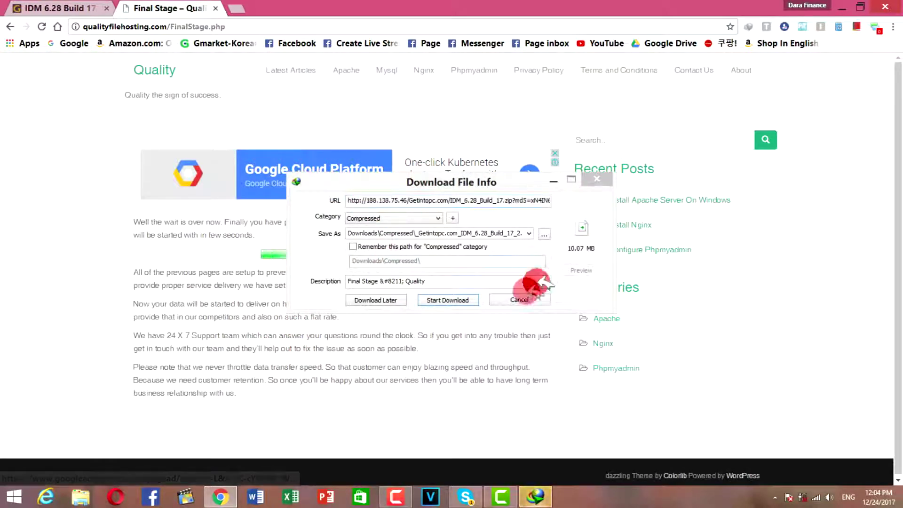
left_click(441, 299)
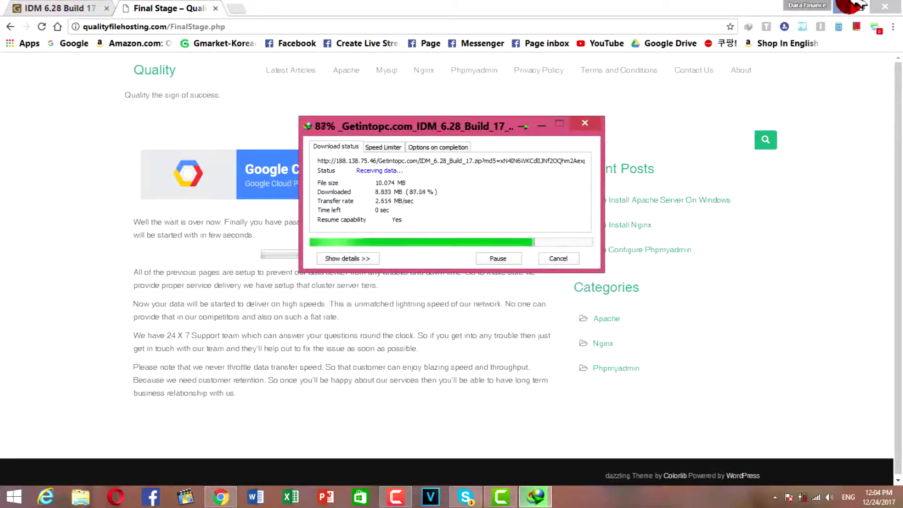
- Return to the desktop and open the folder containing the completed IDM 6.28 Build 17 download
key("super+d")
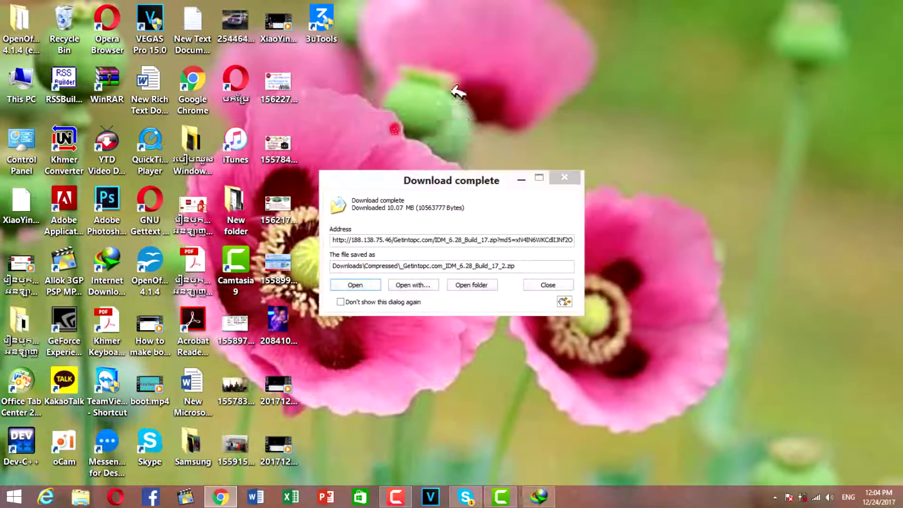
left_click_drag(444, 173, 476, 98)
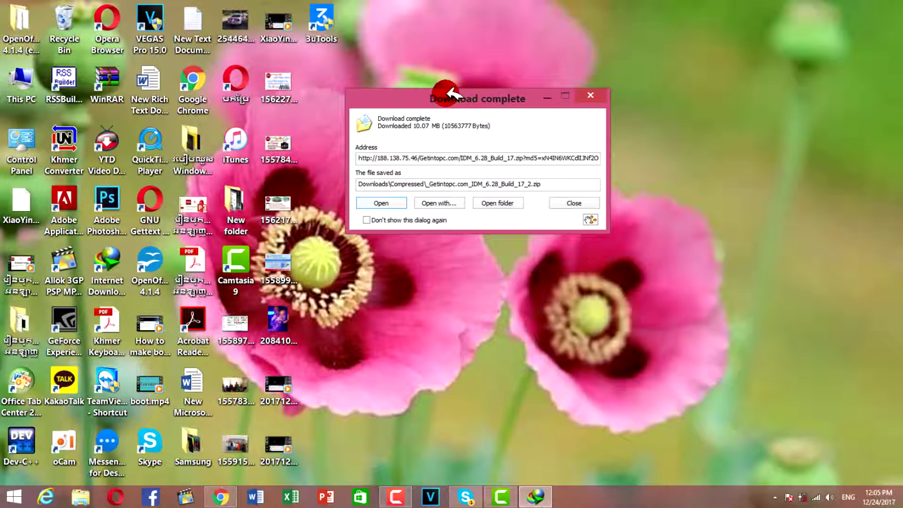
left_click_drag(450, 94, 490, 136)
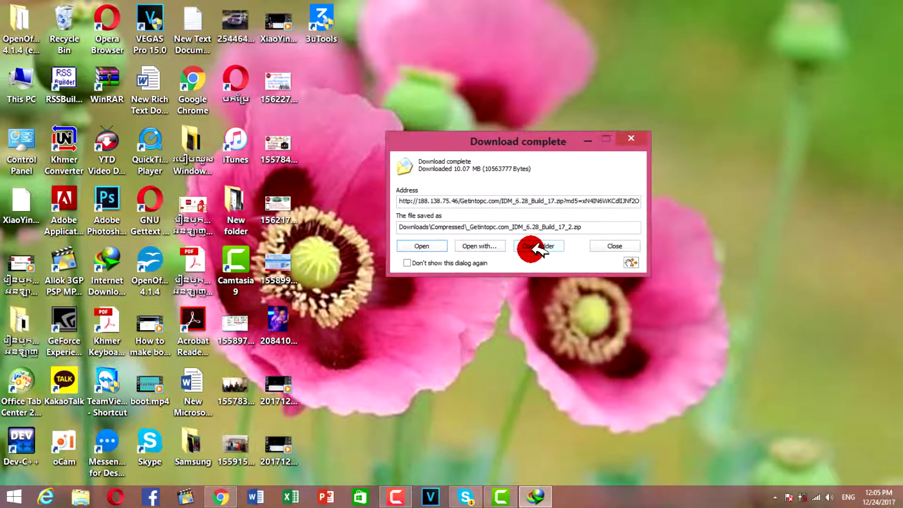
left_click(536, 246)
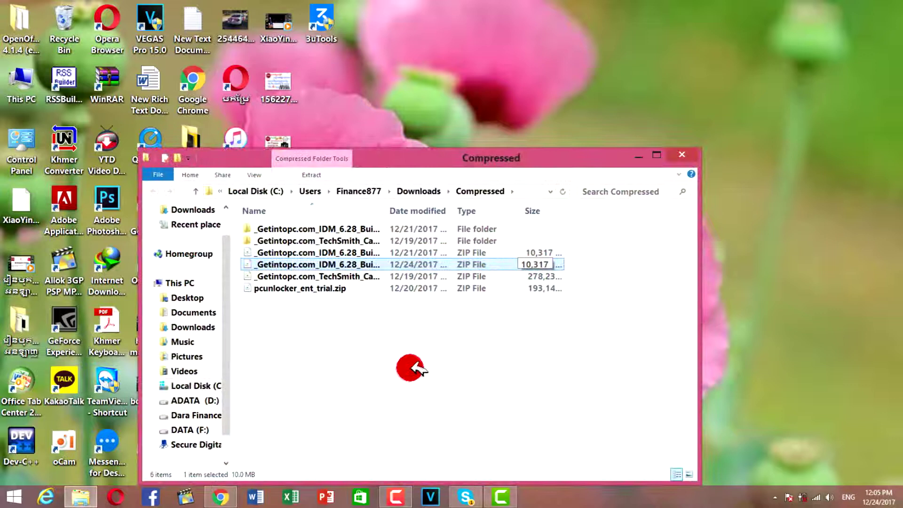
- Widen the Name column to show full file names and view the WinRAR extraction options for _Getintopc.com_IDM_6.28_Build_17_2.zip
left_click_drag(385, 210, 515, 208)
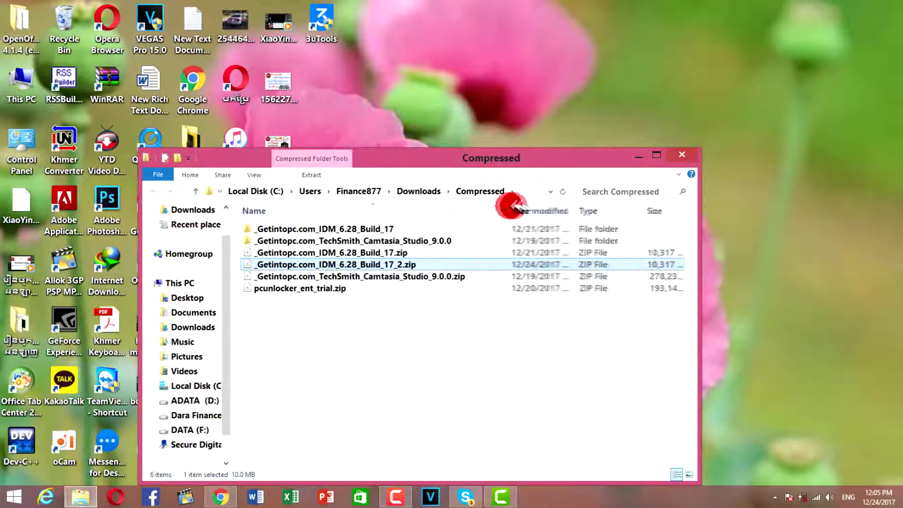
right_click(339, 266)
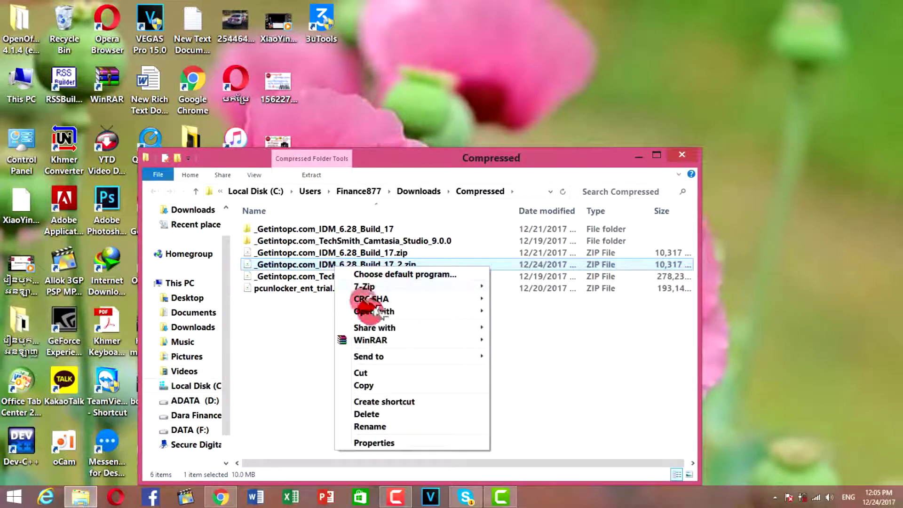
mouse_move(388, 340)
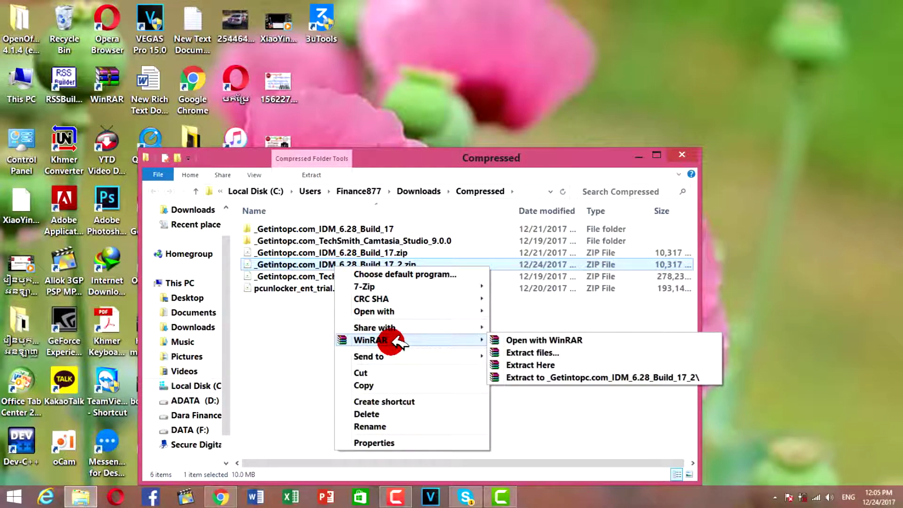
- Switch to Google Chrome, search for "winrar" in a new tab and open the RARLAB WinRAR downloads page
left_click(221, 498)
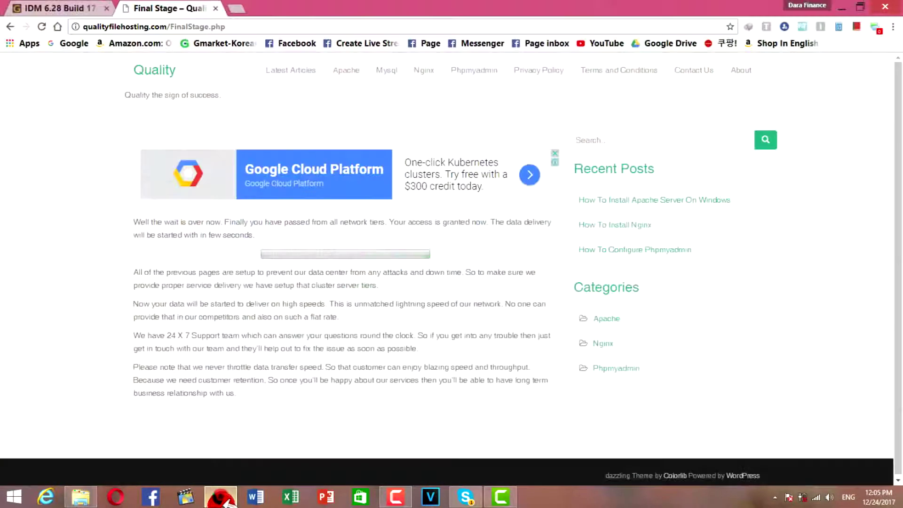
left_click(241, 10)
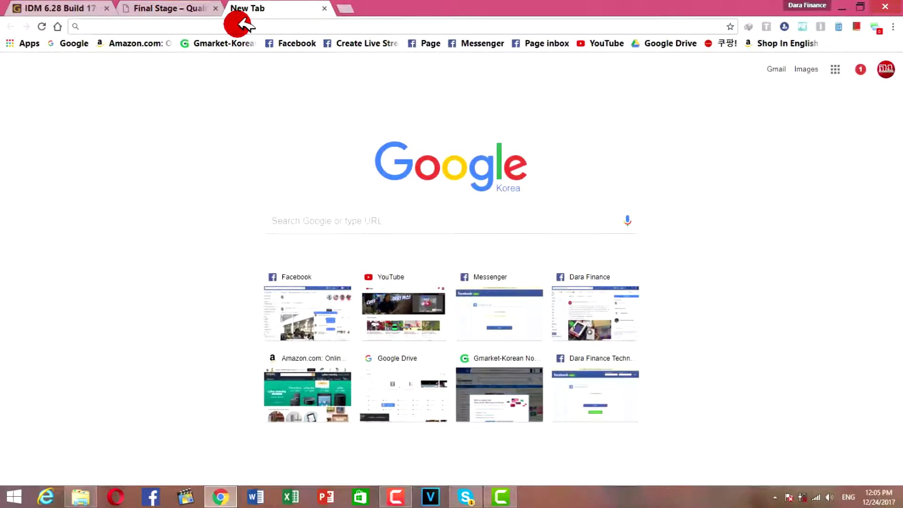
type("w")
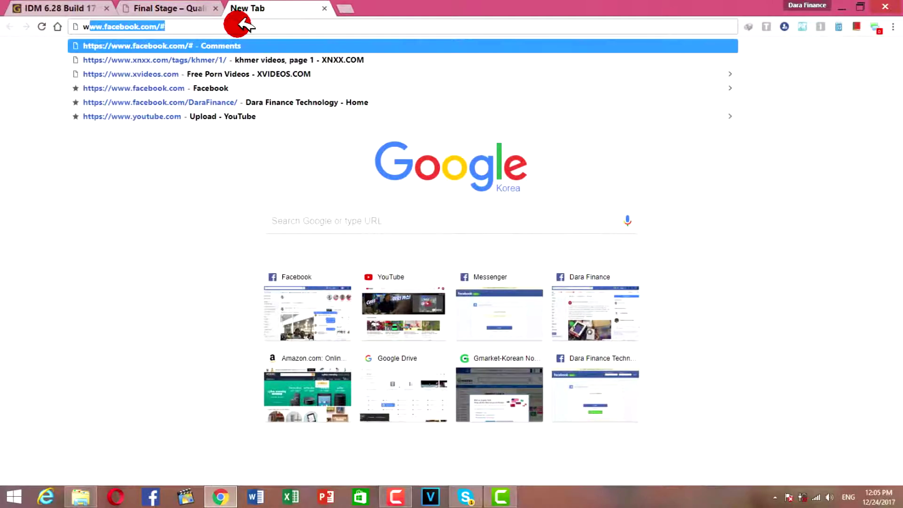
type("in")
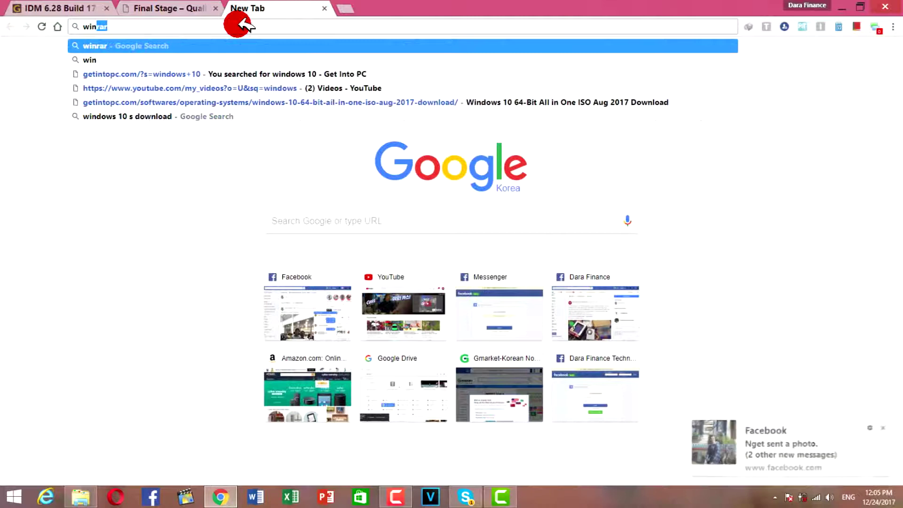
type("rar")
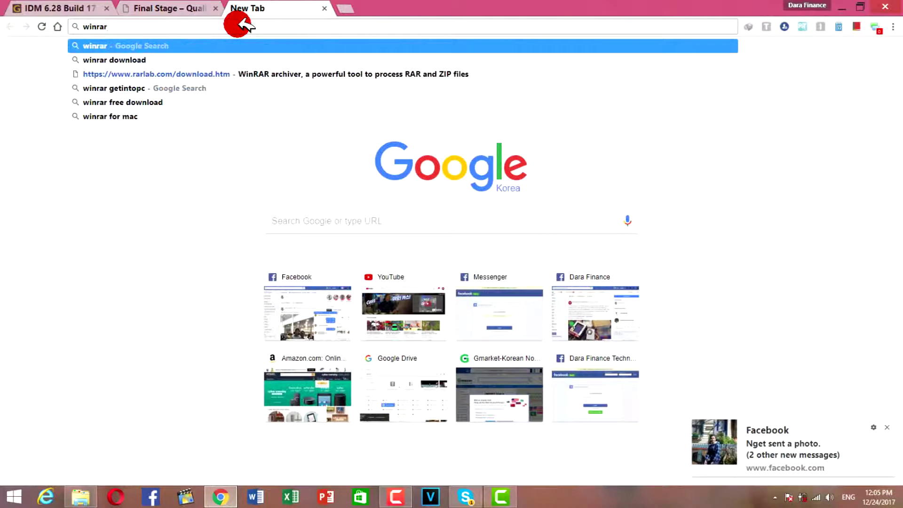
key("Return")
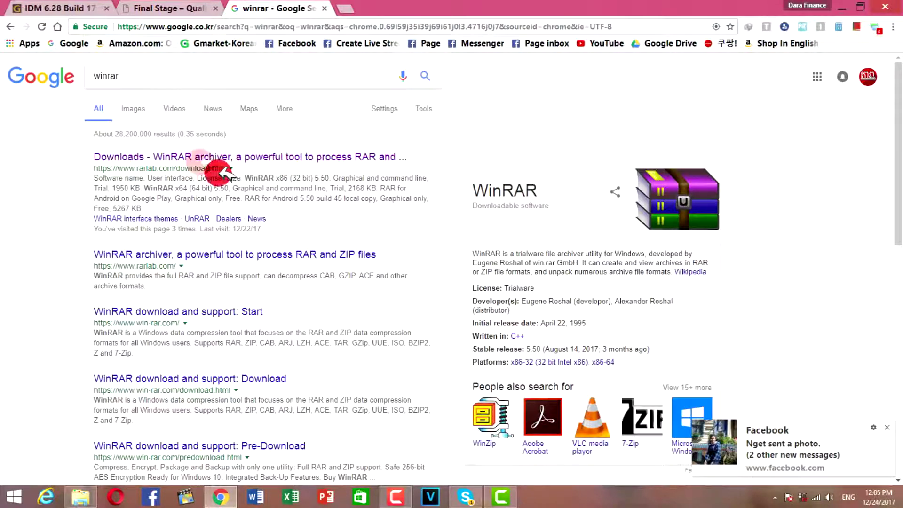
left_click(258, 156)
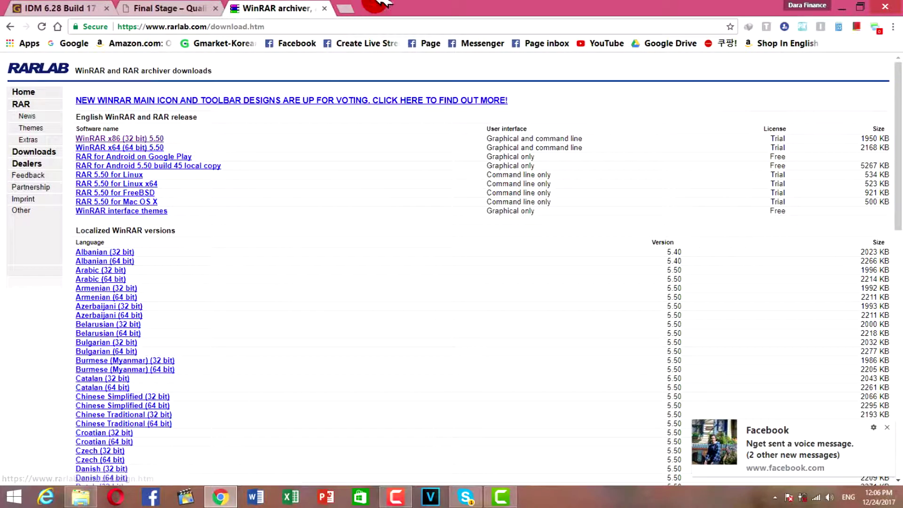
- Restore the browser to a smaller window, switch to the Compressed folder in File Explorer and maximize that window
double_click(572, 7)
left_click(21, 96)
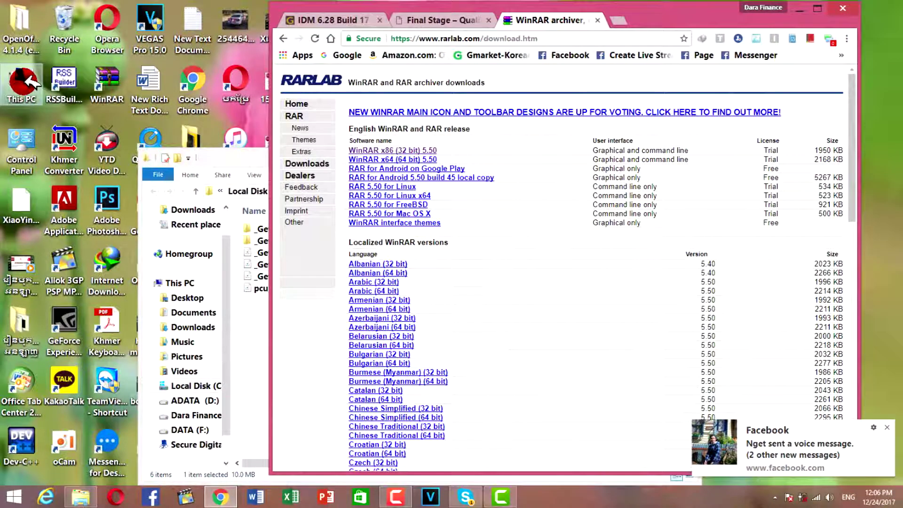
left_click(81, 497)
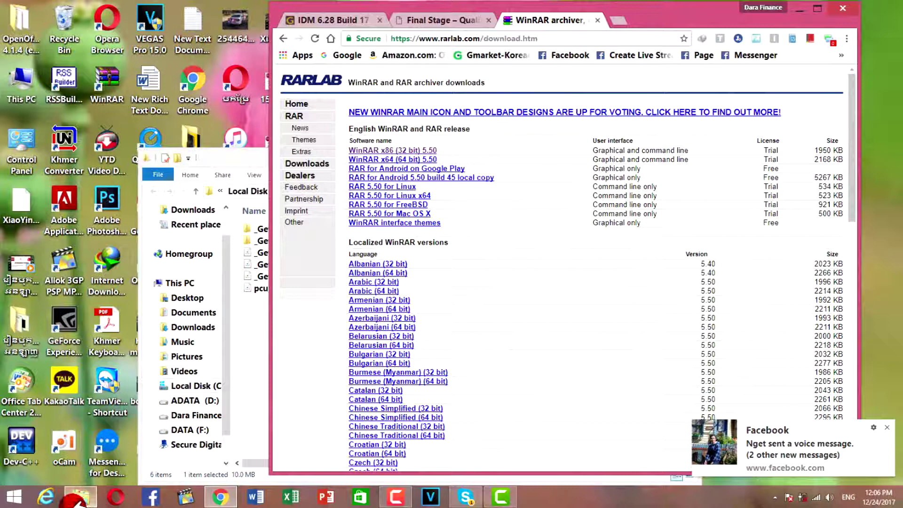
left_click(639, 165)
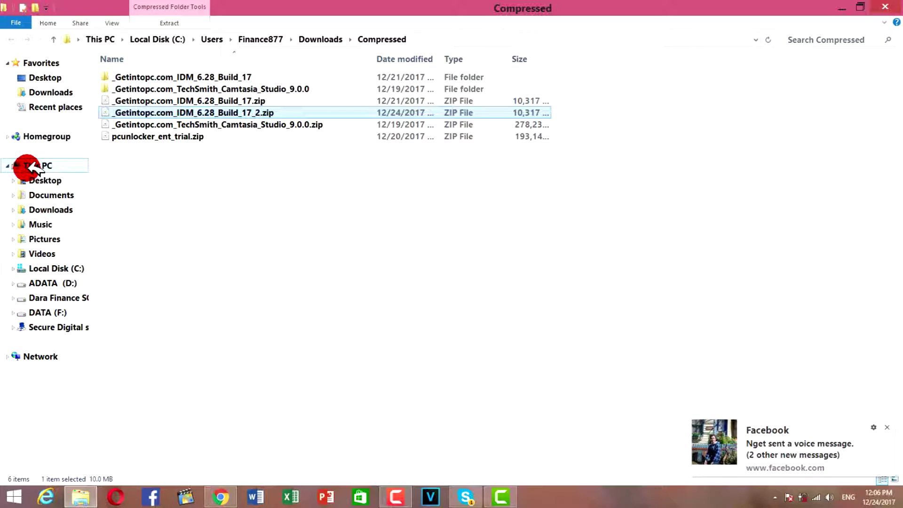
- Check the computer's system type in the properties of This PC and close the System window
right_click(40, 162)
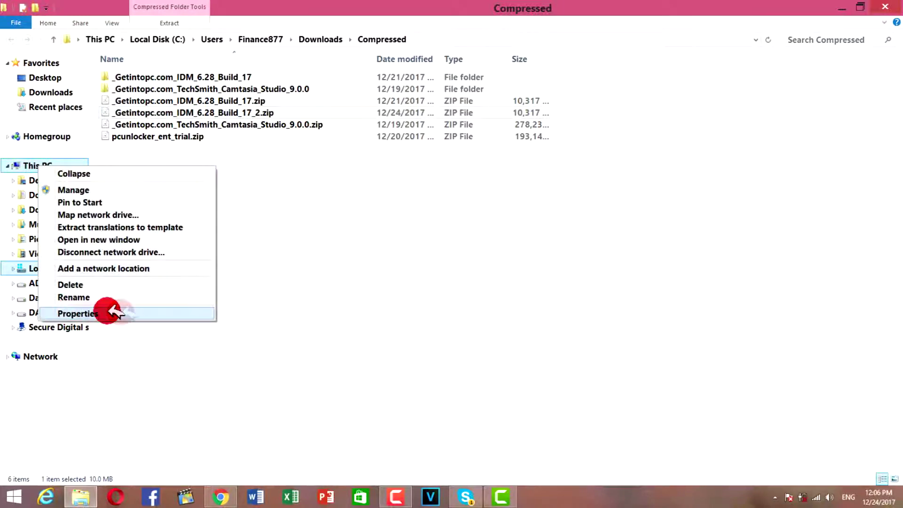
left_click(125, 313)
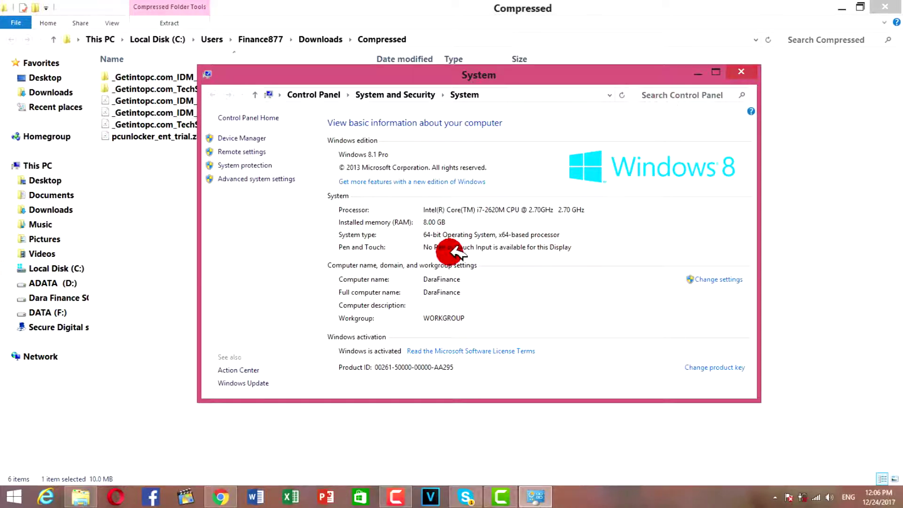
left_click(741, 72)
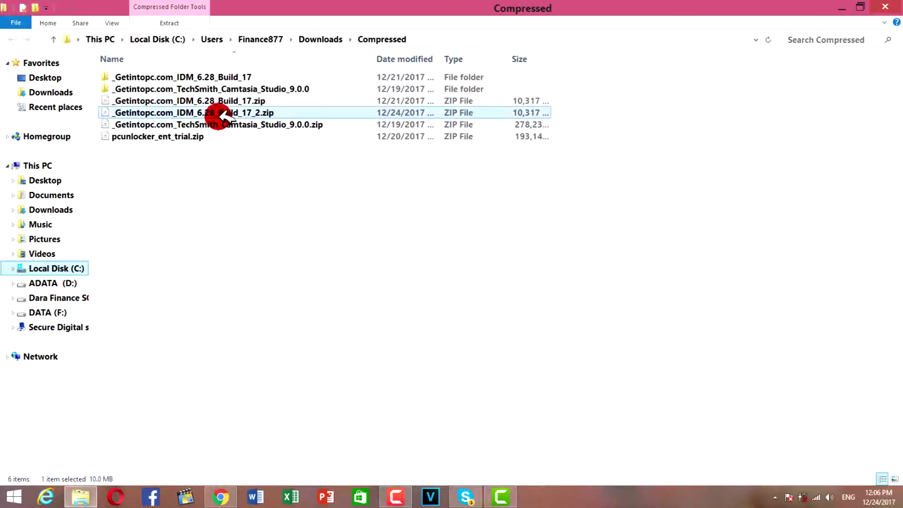
- Minimize the Compressed folder, request the WinRAR x64 (64 bit) 5.50 download, reuse the existing complete file and minimize the browser
left_click_drag(483, 6, 498, 231)
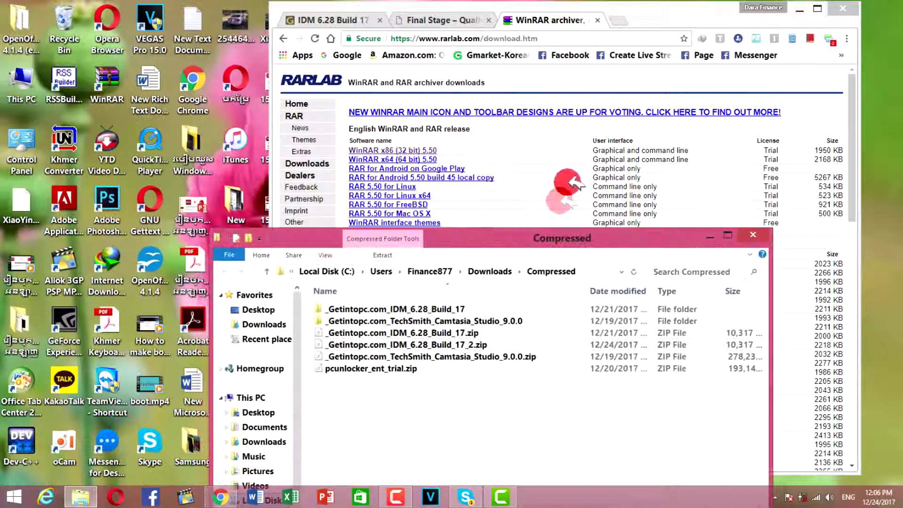
left_click(711, 234)
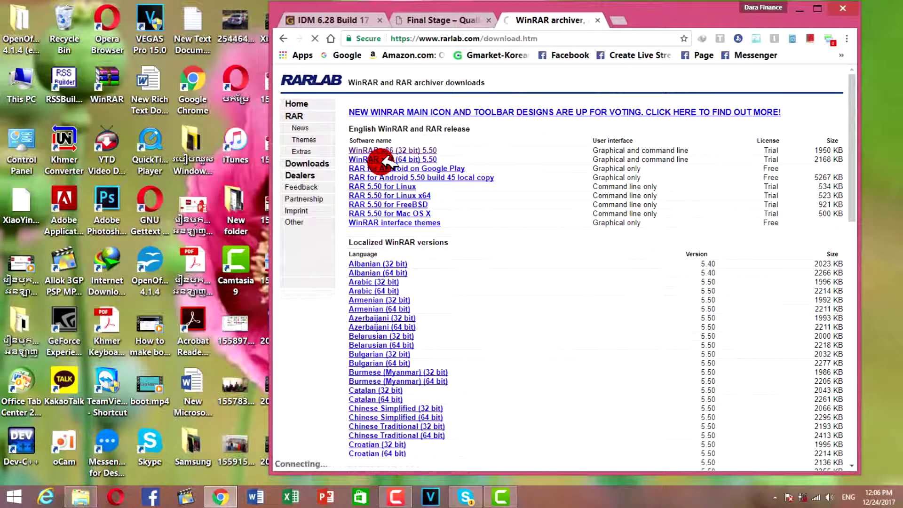
left_click(386, 160)
left_click(414, 288)
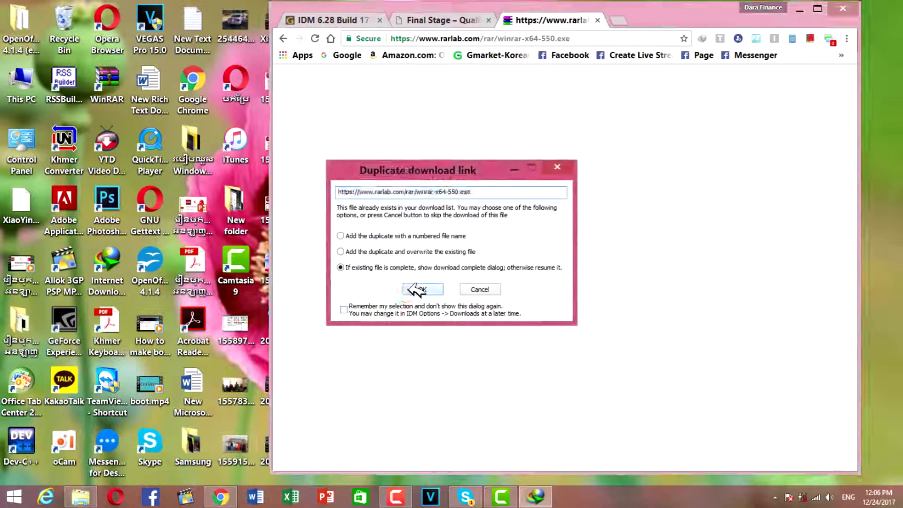
left_click(763, 7)
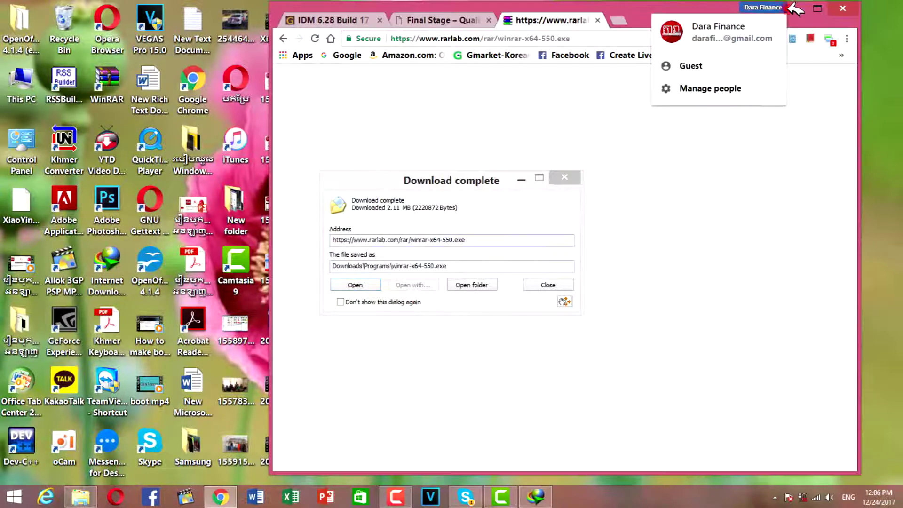
left_click(800, 10)
- Run winrar-x64-550.exe, install WinRAR 5.50 in C:\Program Files\WinRAR with the default associations and close the shortcut folder
left_click_drag(439, 179, 521, 98)
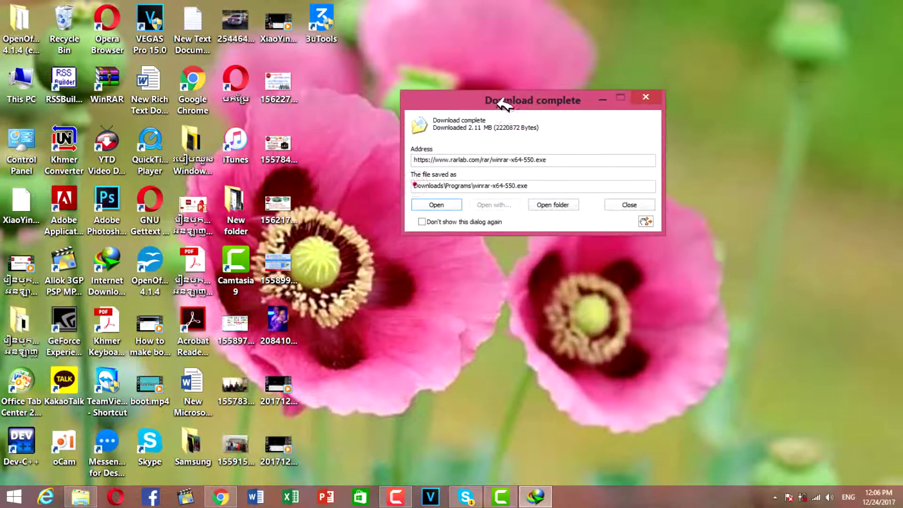
left_click(437, 205)
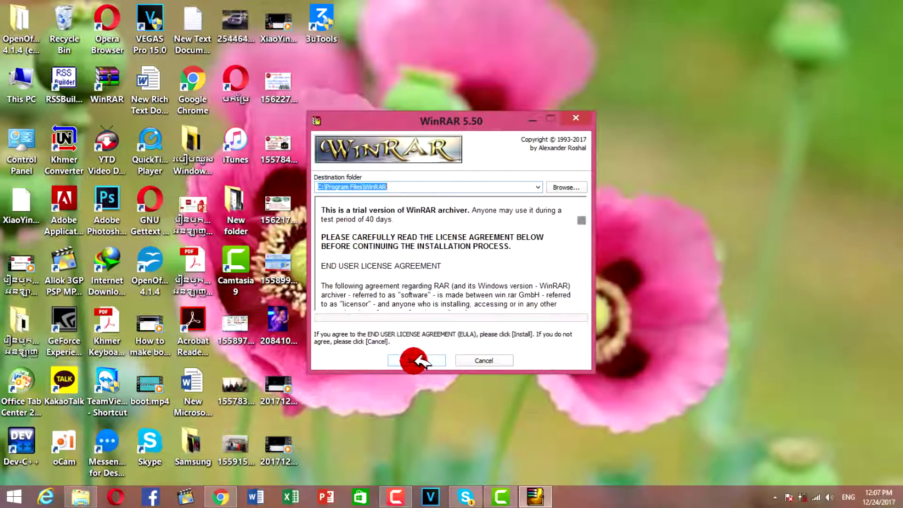
left_click(416, 360)
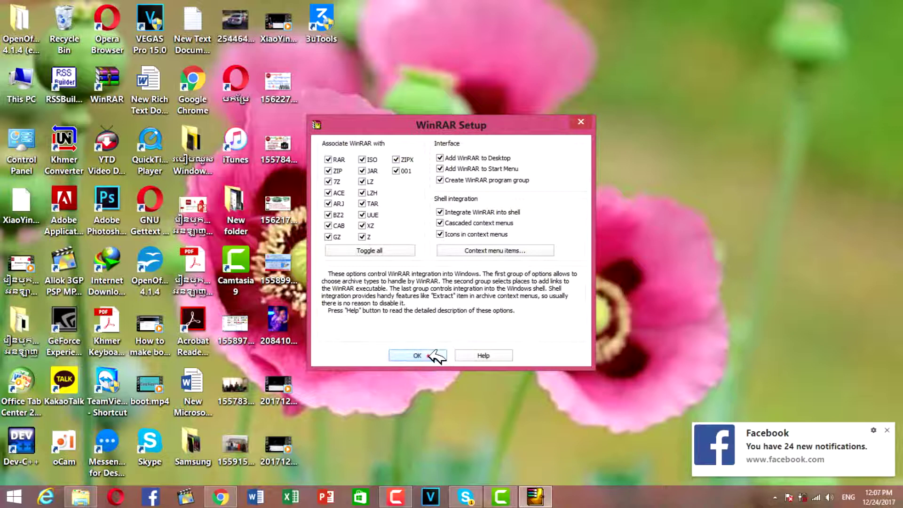
left_click(430, 355)
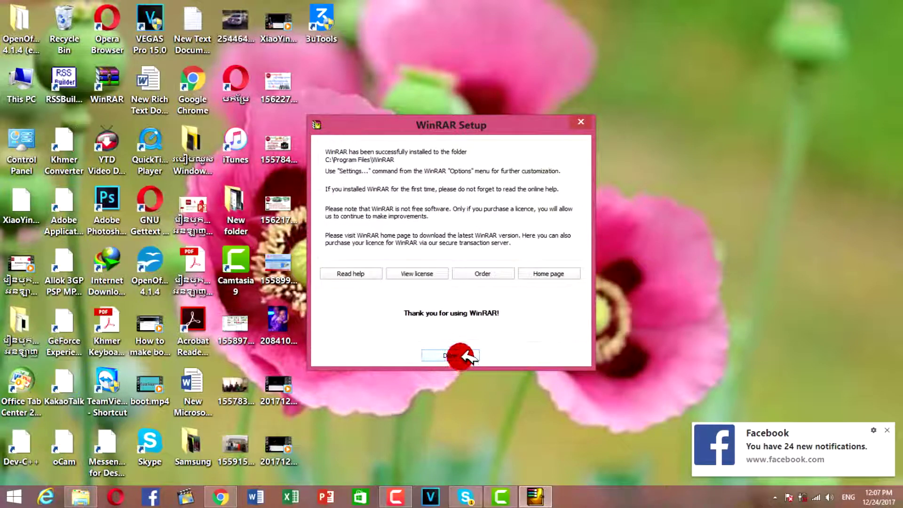
left_click(463, 356)
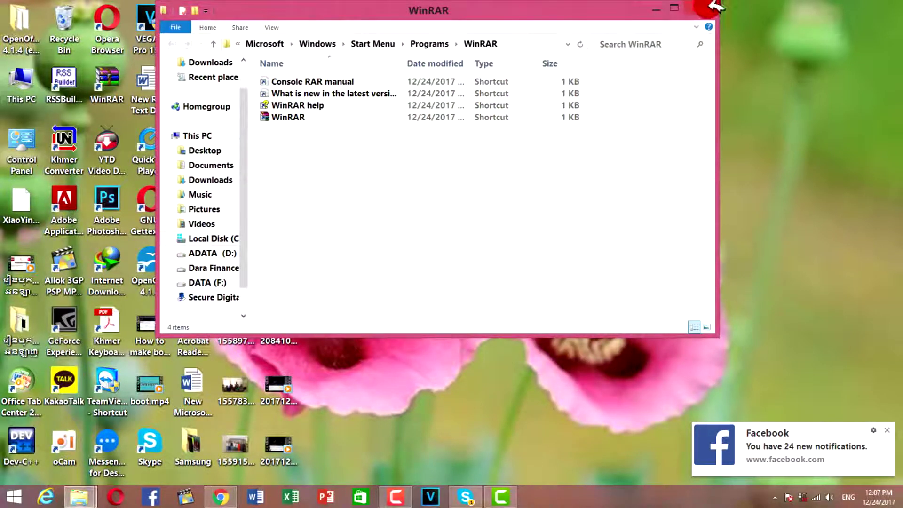
left_click(707, 7)
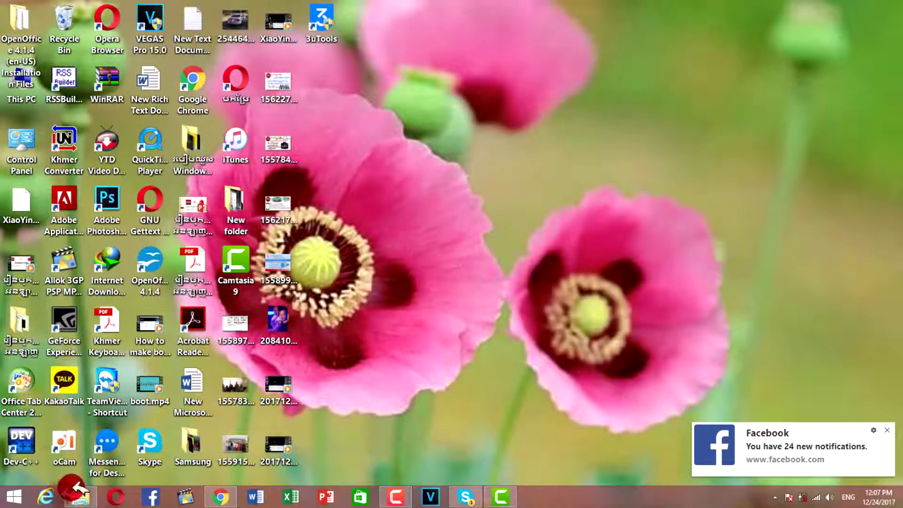
- Reopen the Compressed folder maximized and extract _Getintopc.com_IDM_6.28_Build_17_2.zip with WinRAR into a folder of the same name
left_click(78, 493)
left_click_drag(454, 253, 433, 2)
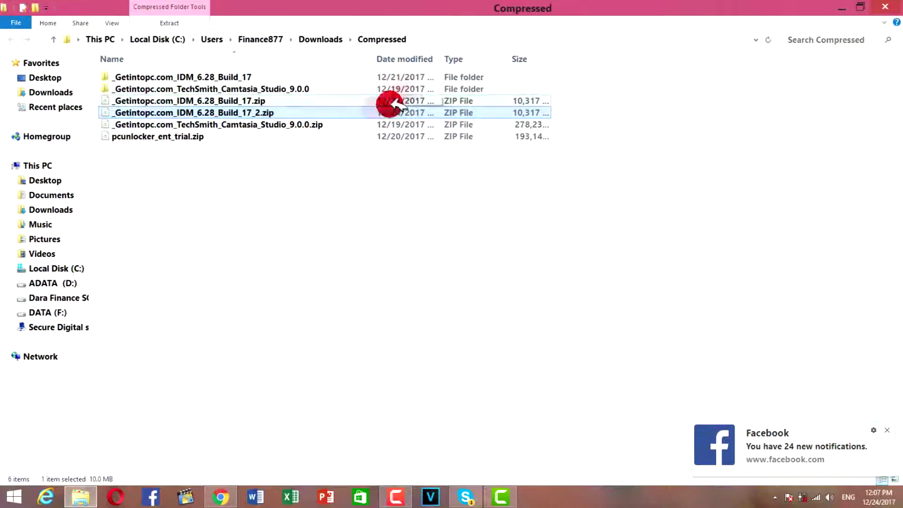
right_click(257, 113)
mouse_move(268, 184)
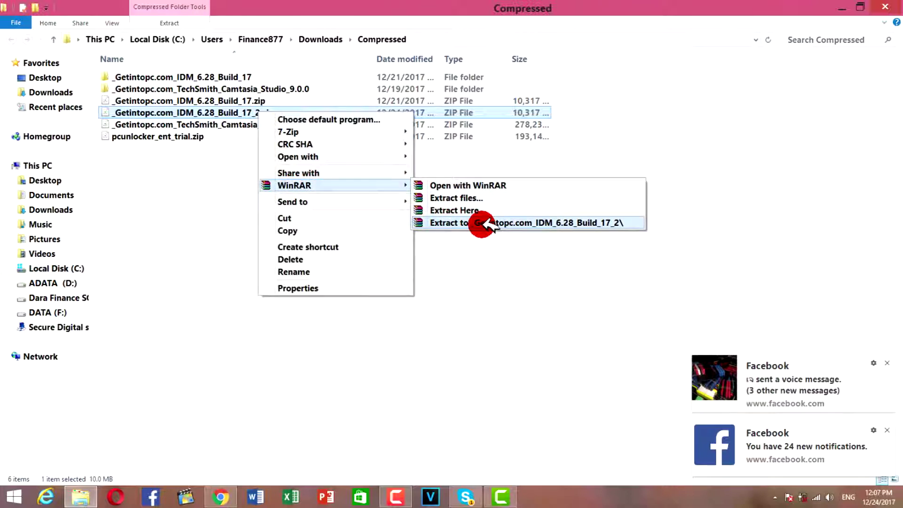
left_click(489, 222)
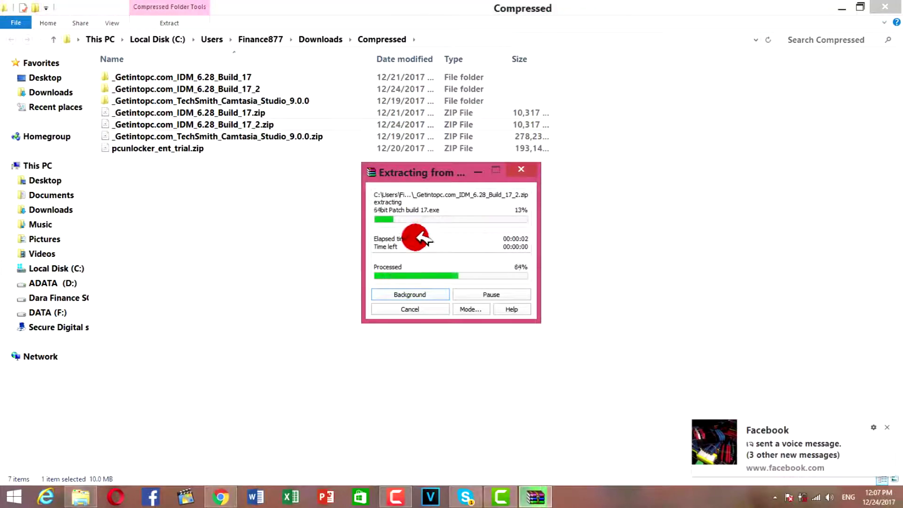
- Open the extracted _Getintopc.com_IDM_6.28_Build_17_2 folder and look over the installer and the 32bit and 64bit patch files
left_click(202, 90)
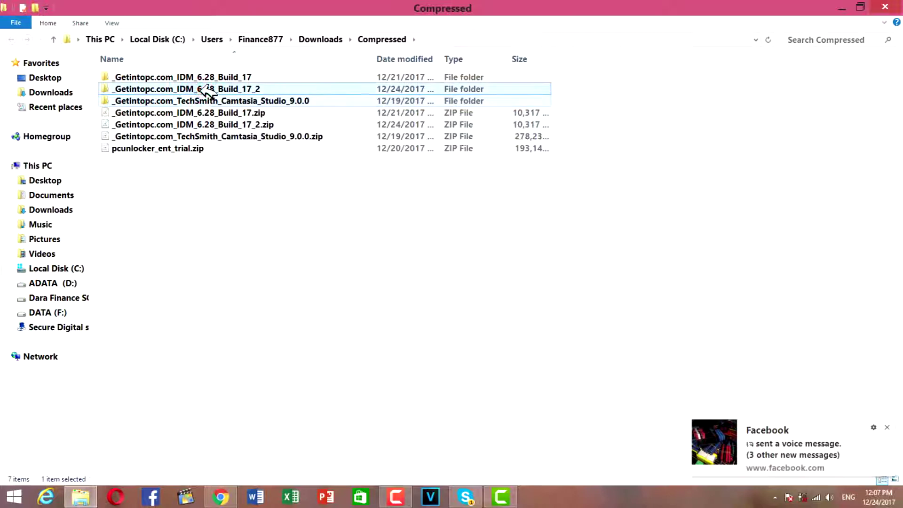
double_click(206, 90)
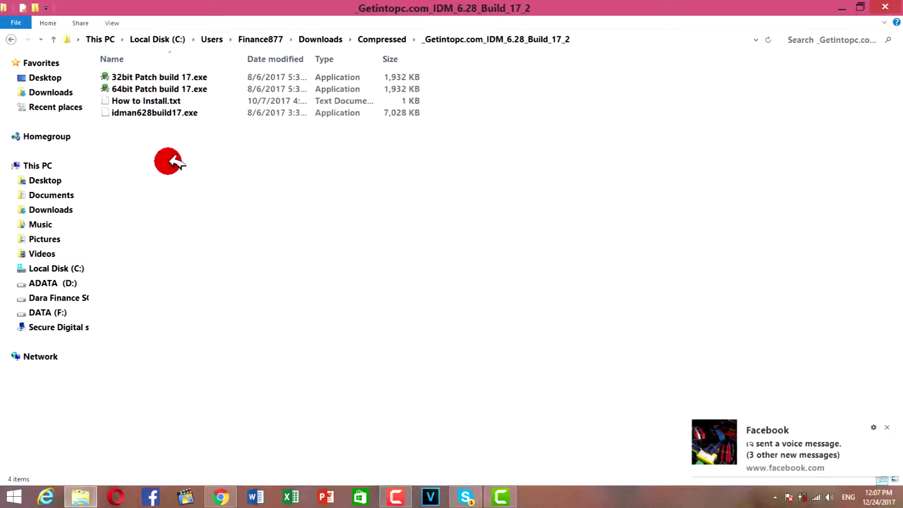
left_click_drag(165, 160, 172, 61)
left_click(203, 160)
left_click(190, 117)
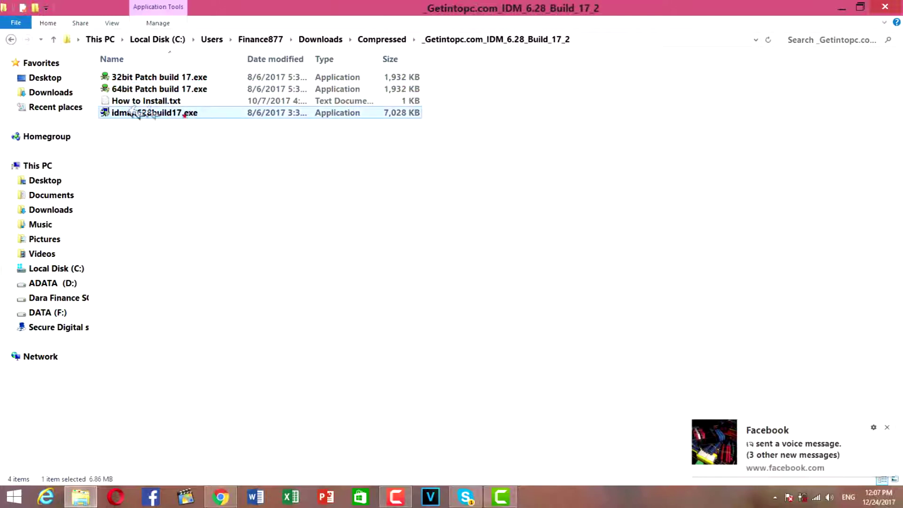
left_click(159, 90)
left_click(123, 77)
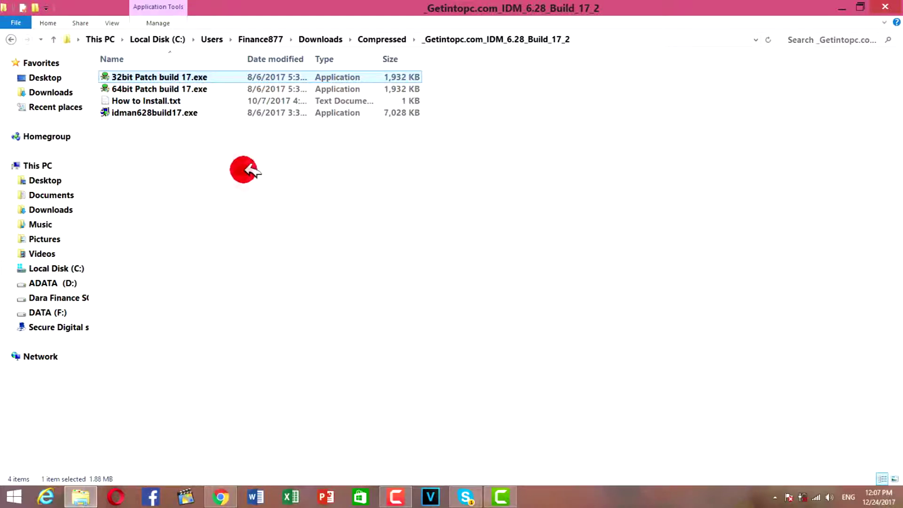
- Run idman628build17.exe and install Internet Download Manager in the default folder with a desktop icon, accepting the licence terms
left_click(168, 113)
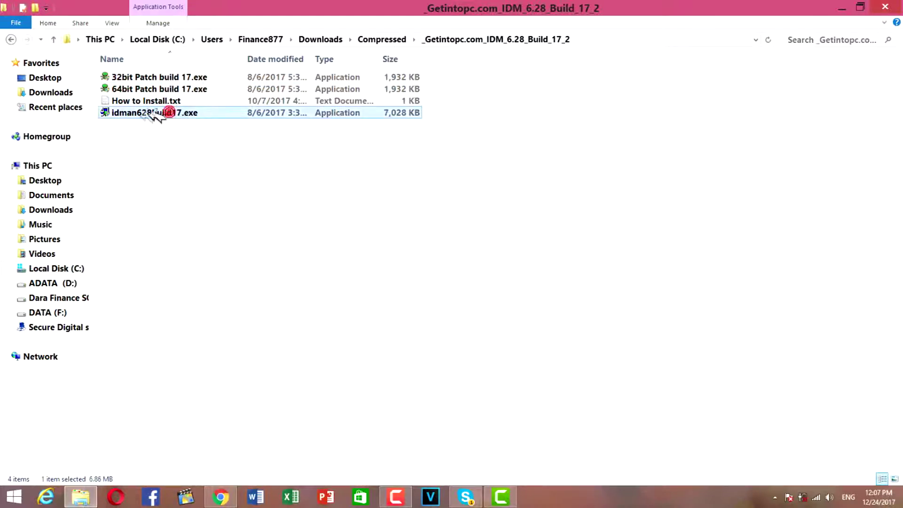
double_click(186, 112)
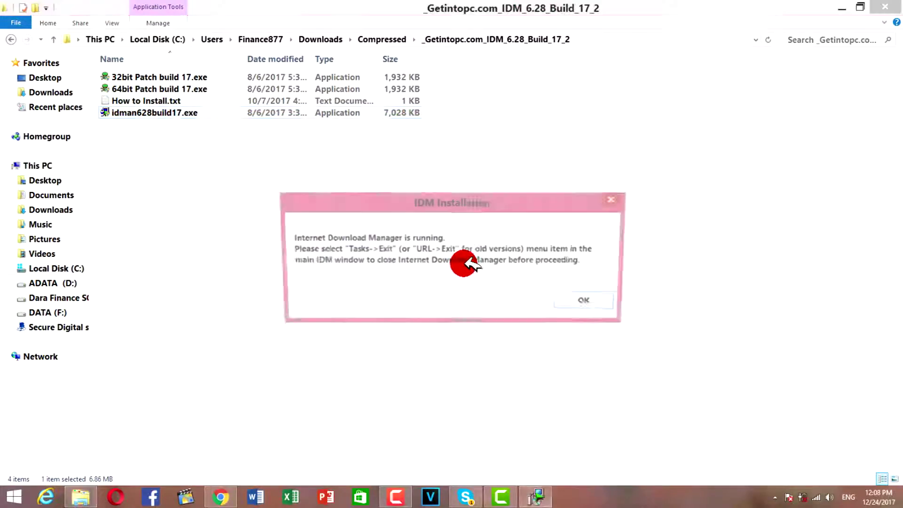
left_click(588, 302)
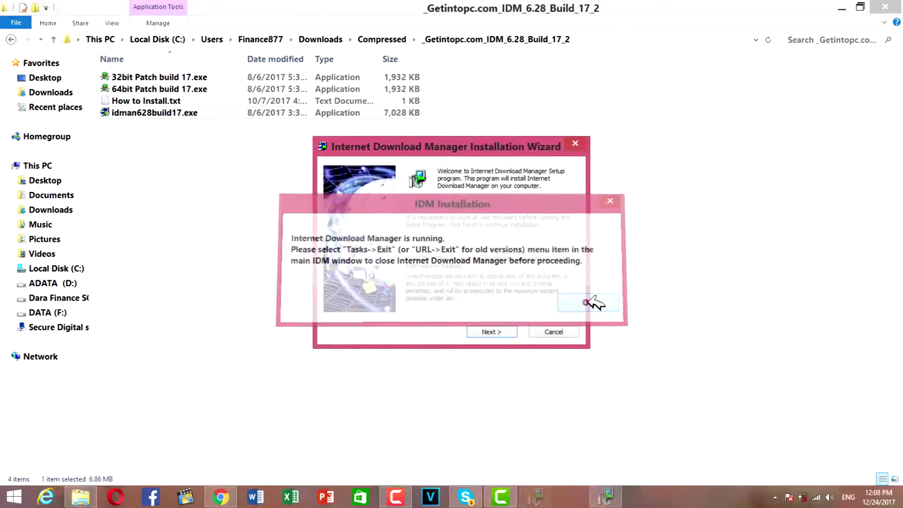
left_click(490, 329)
left_click(449, 307)
left_click(506, 331)
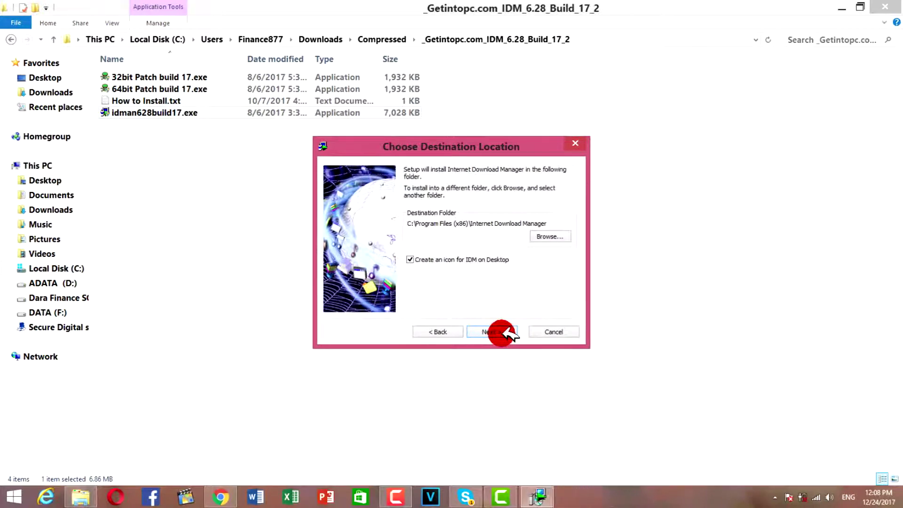
left_click(506, 332)
left_click(506, 332)
left_click(503, 331)
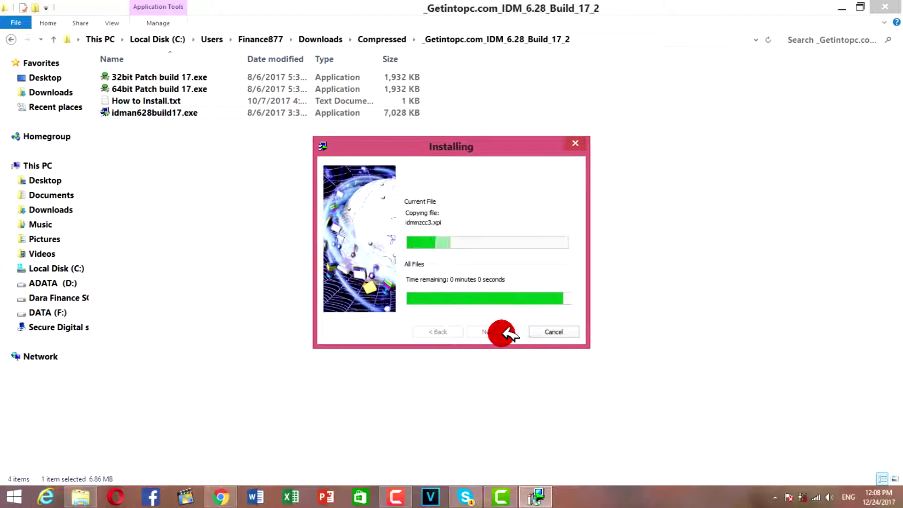
left_click(506, 333)
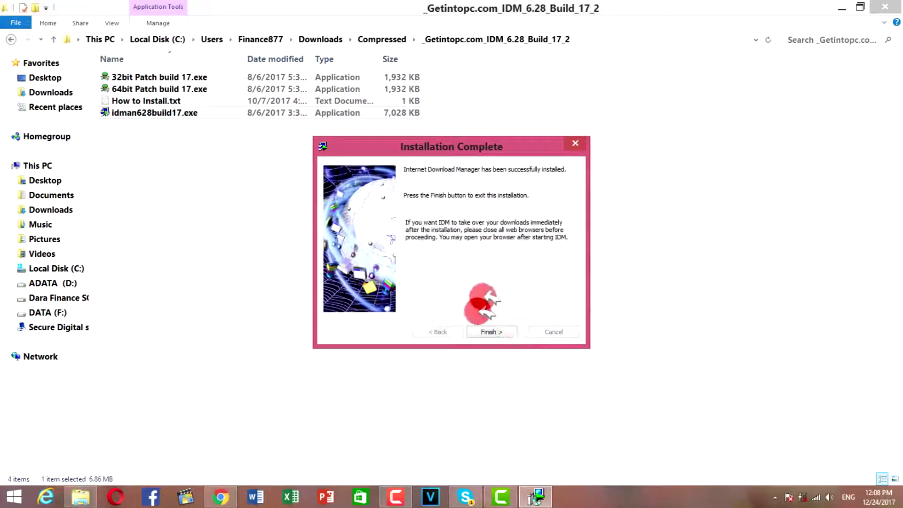
left_click(499, 330)
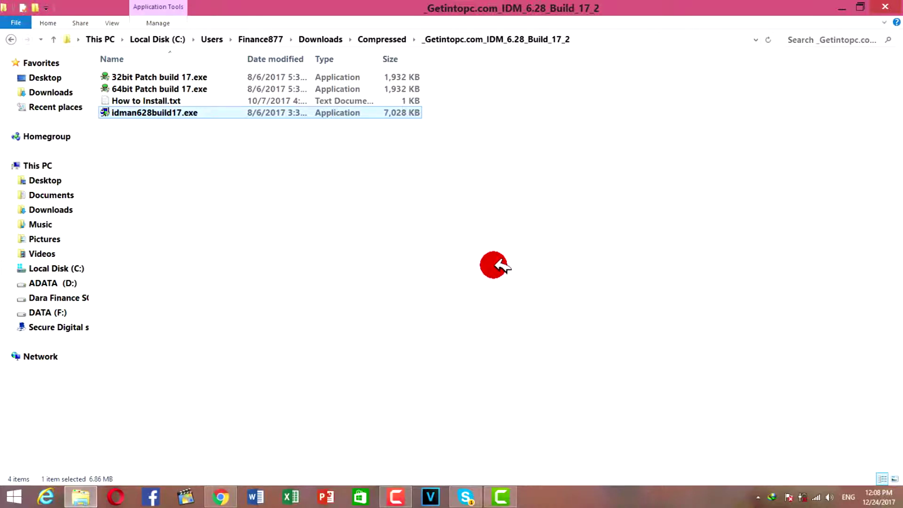
- Run 64bit Patch build 17.exe, install IDM Patch 6.28 in the Internet Download Manager folder and close the web page it opens
left_click(180, 76)
left_click(168, 88)
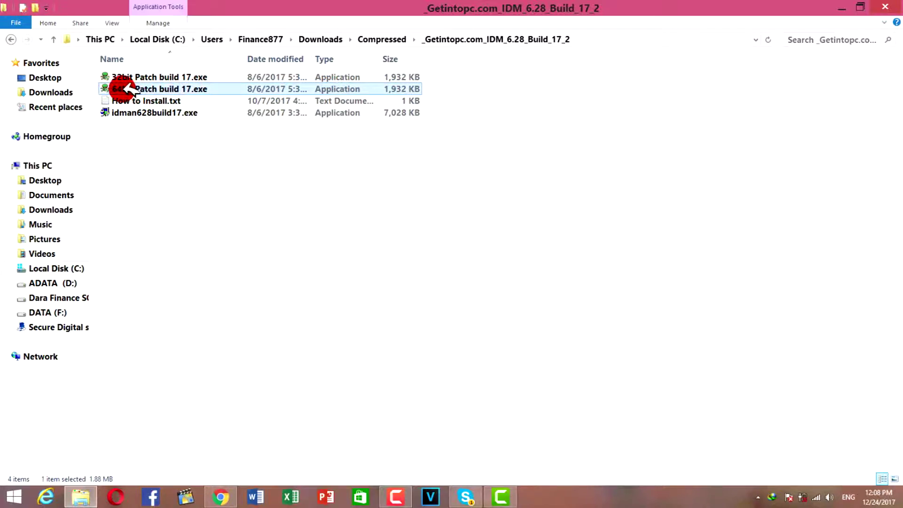
left_click(116, 75)
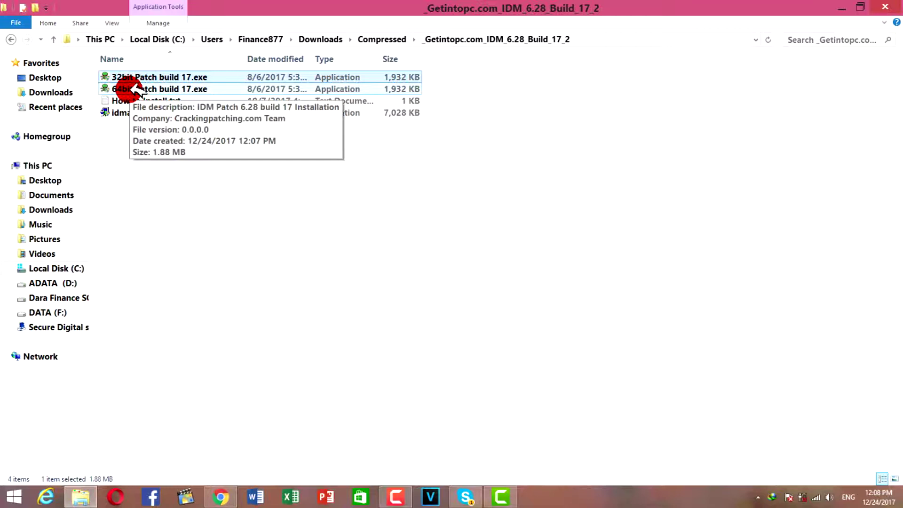
left_click(135, 90)
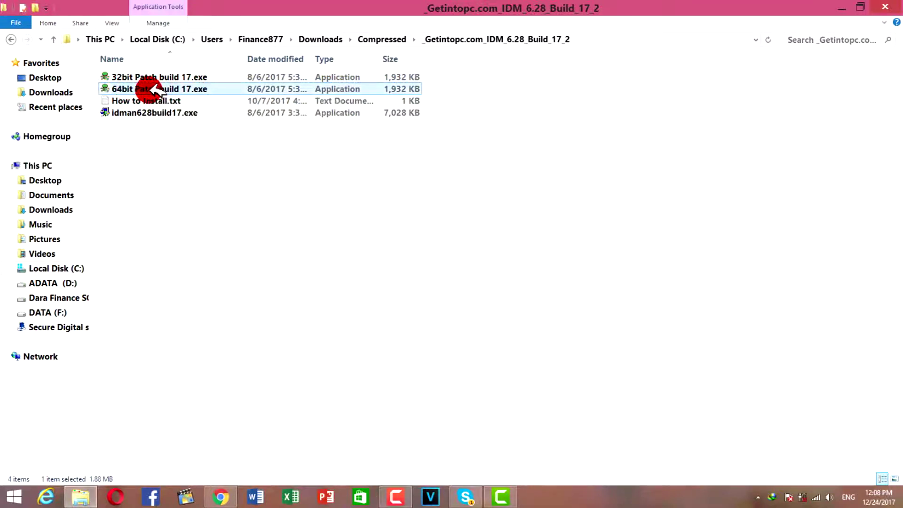
double_click(153, 89)
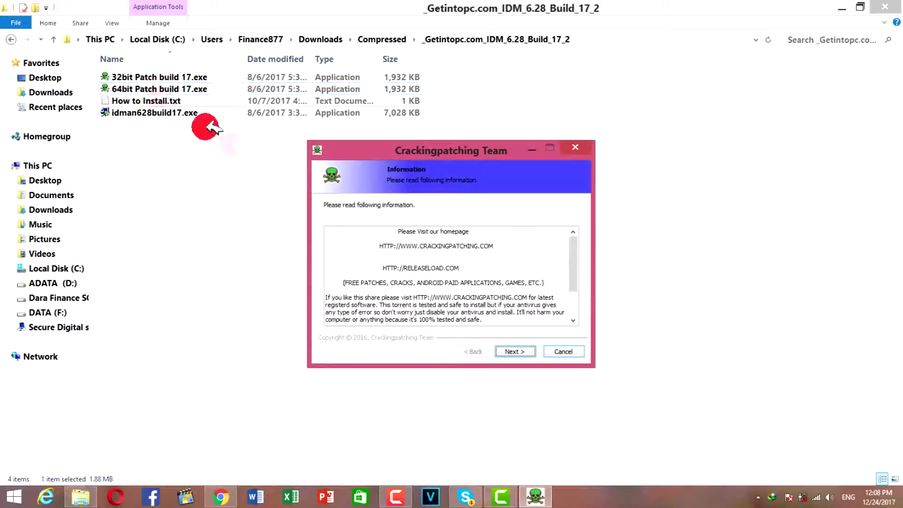
left_click(516, 351)
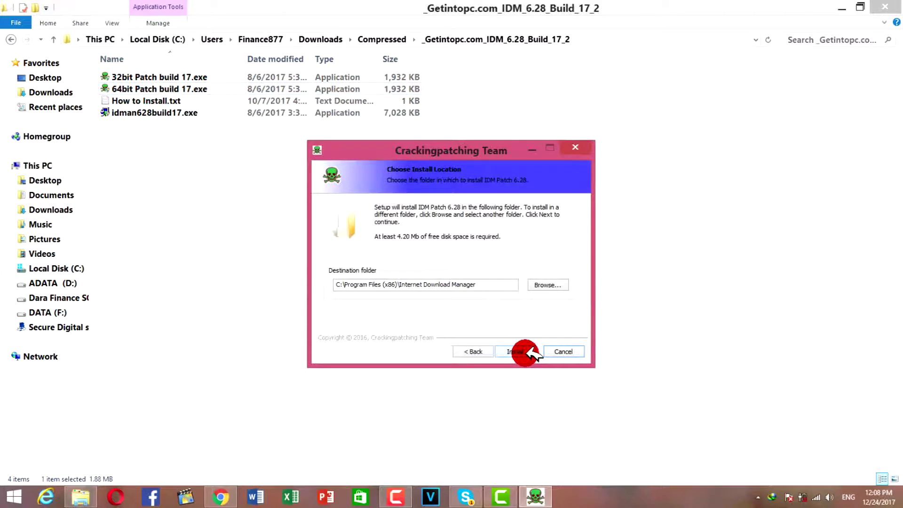
left_click(516, 352)
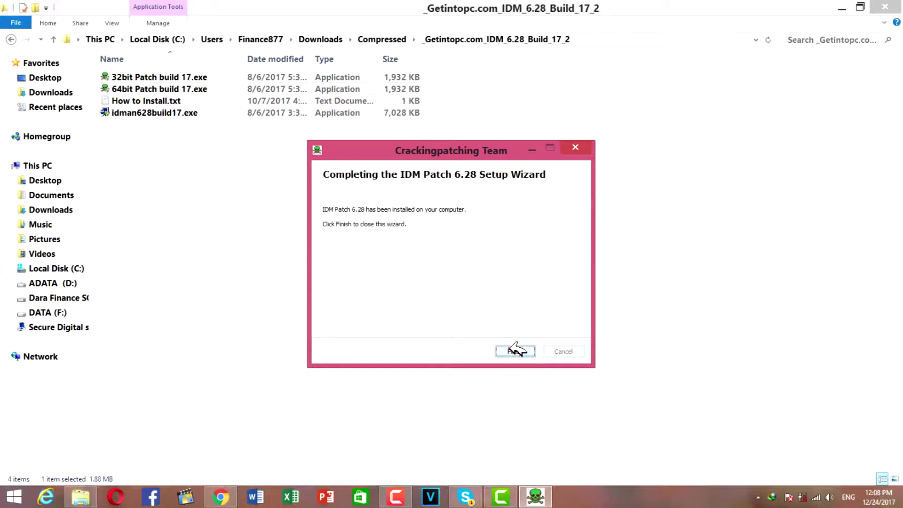
left_click(515, 352)
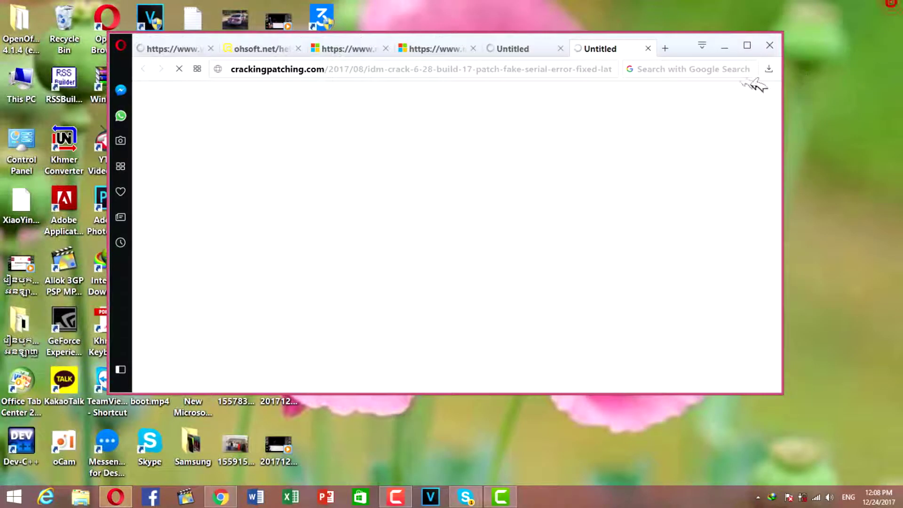
left_click(769, 45)
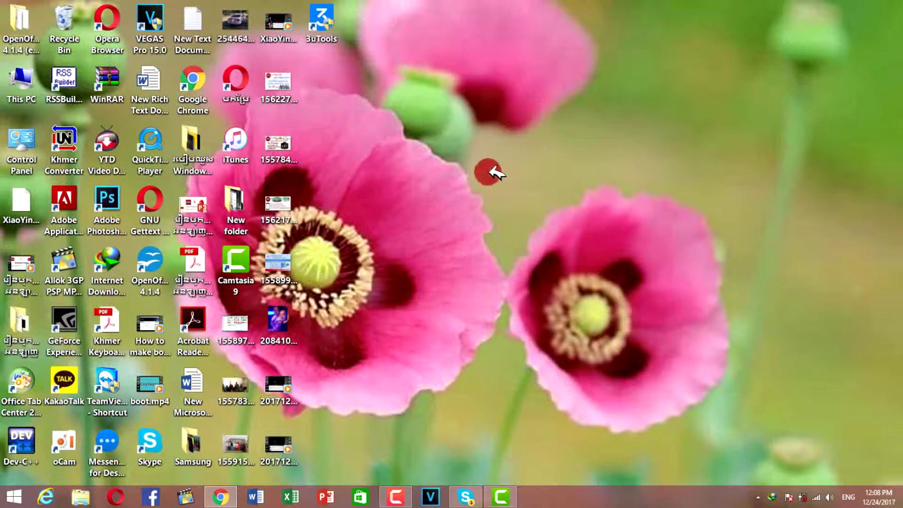
- Refresh the Windows desktop several times
right_click(489, 168)
left_click(514, 201)
right_click(509, 203)
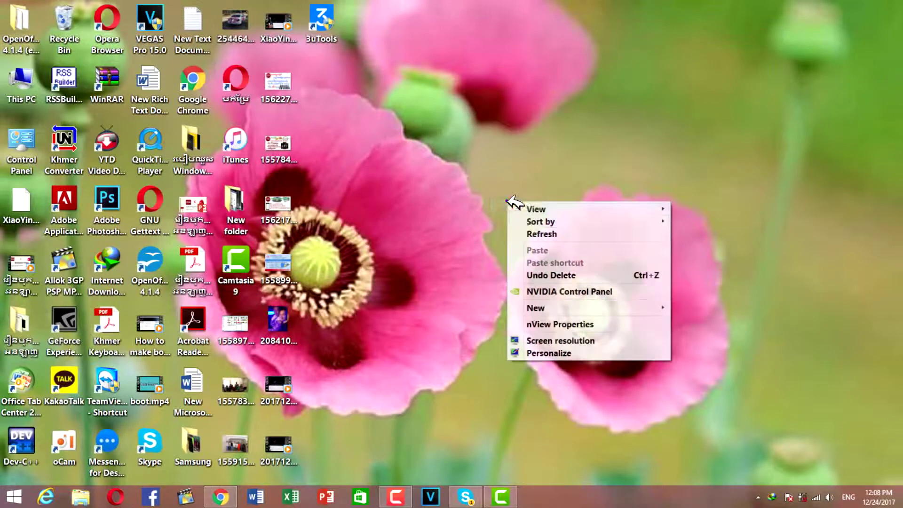
left_click(527, 231)
right_click(514, 194)
left_click(538, 230)
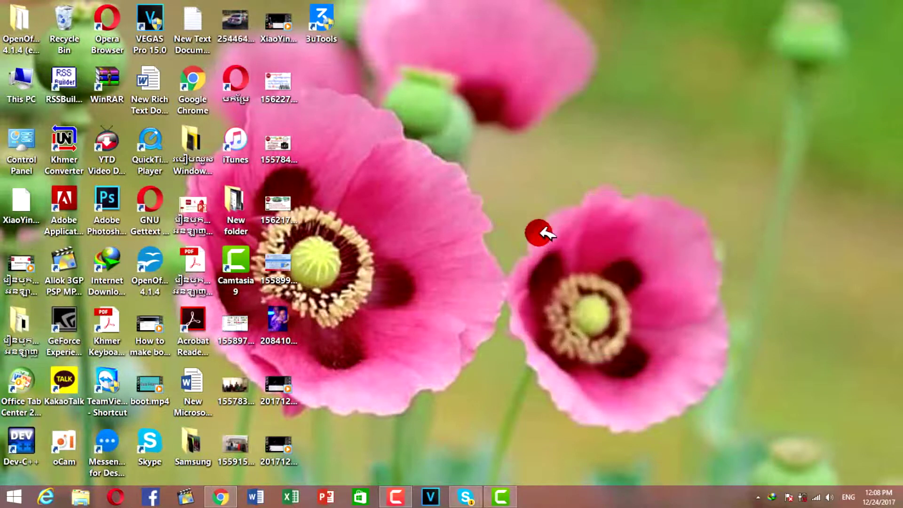
- Launch Internet Download Manager from the desktop, dismiss its Tip of the Day and move its window clear of the desktop shortcuts
left_click(110, 261)
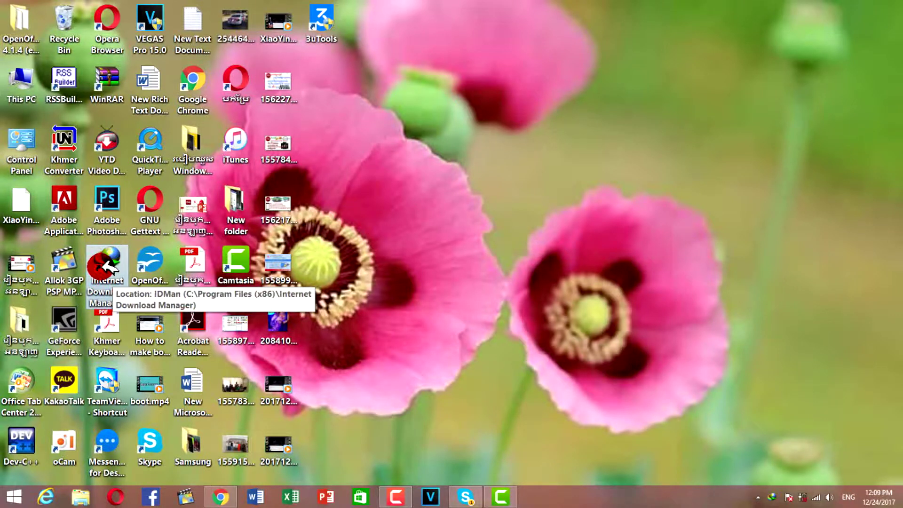
double_click(109, 267)
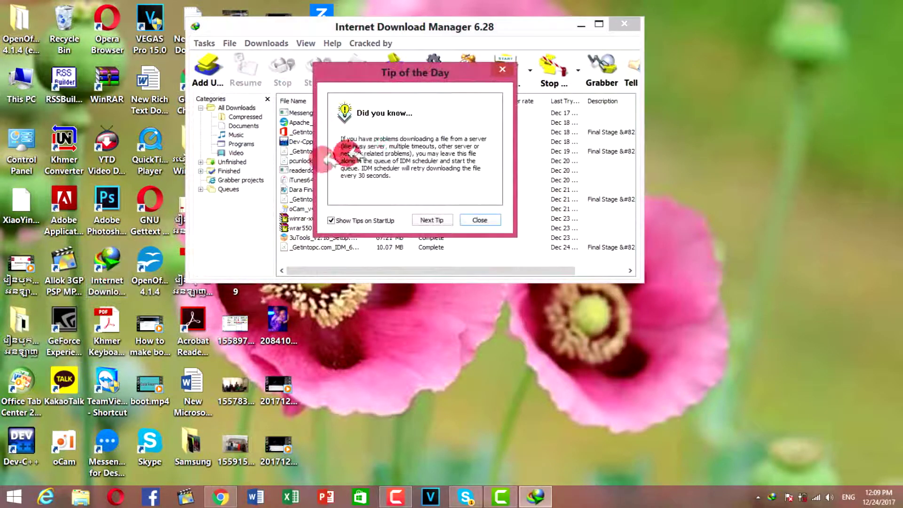
left_click(502, 69)
left_click_drag(407, 23, 546, 53)
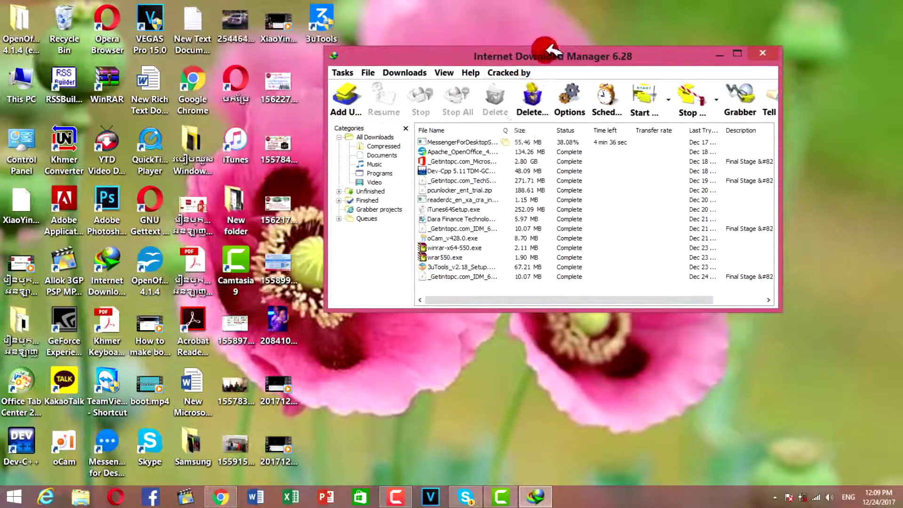
- Close and relaunch Internet Download Manager twice to check that it starts, and move its window near the middle of the desktop
left_click(764, 53)
double_click(108, 266)
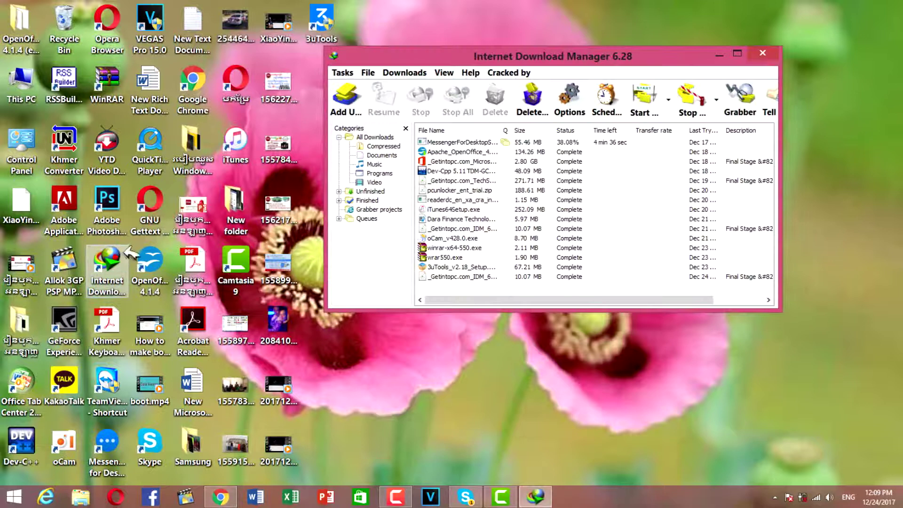
left_click(769, 54)
double_click(107, 269)
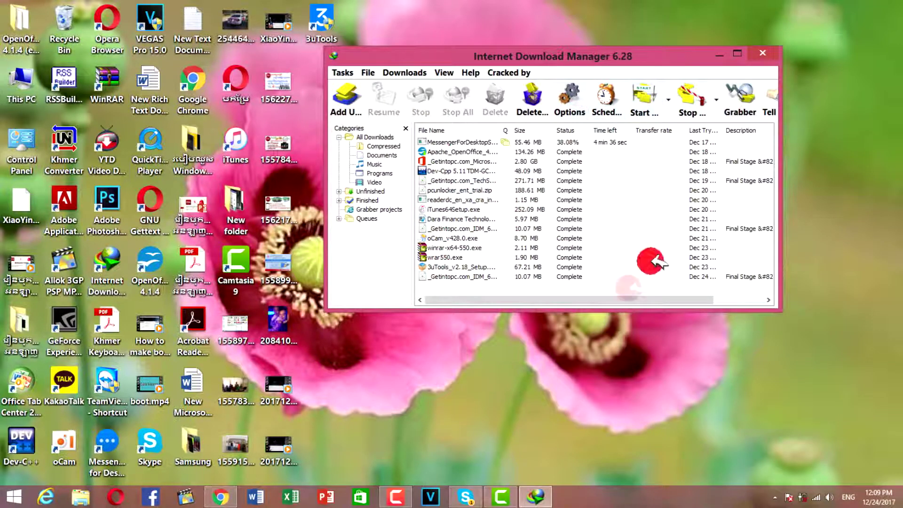
left_click_drag(497, 56, 388, 123)
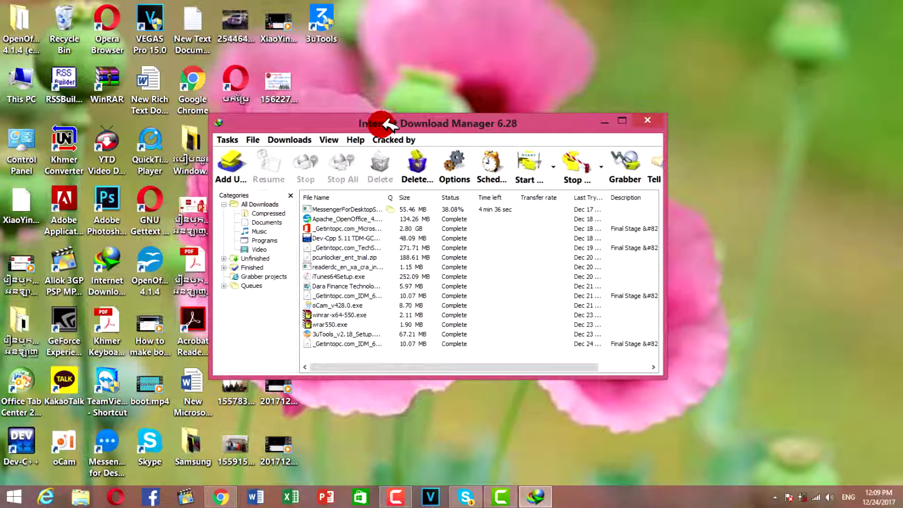